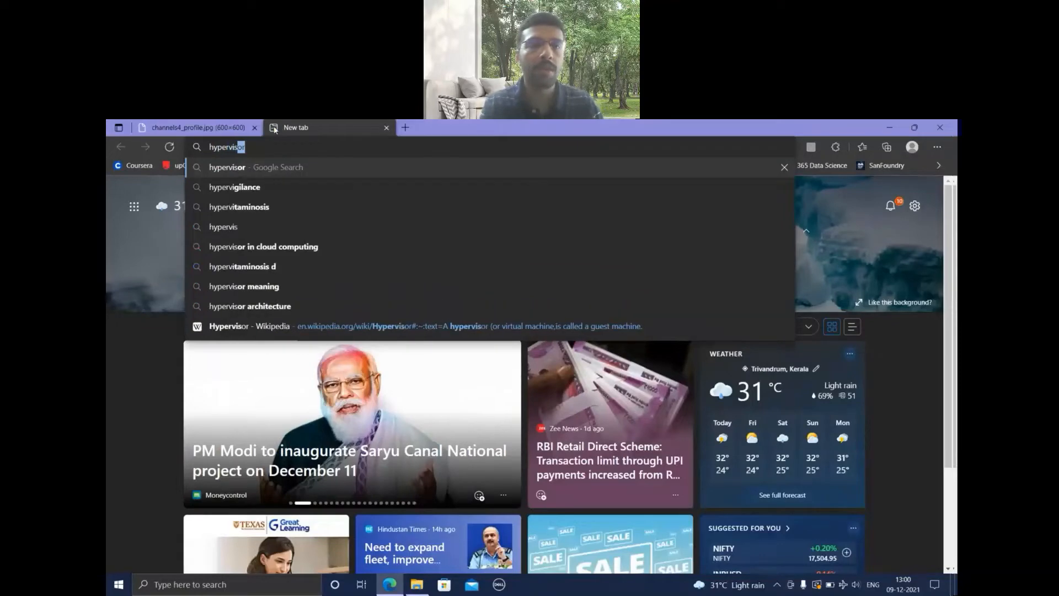
Search the web for hypervisor and open the Wikipedia article on it.
key("Return")
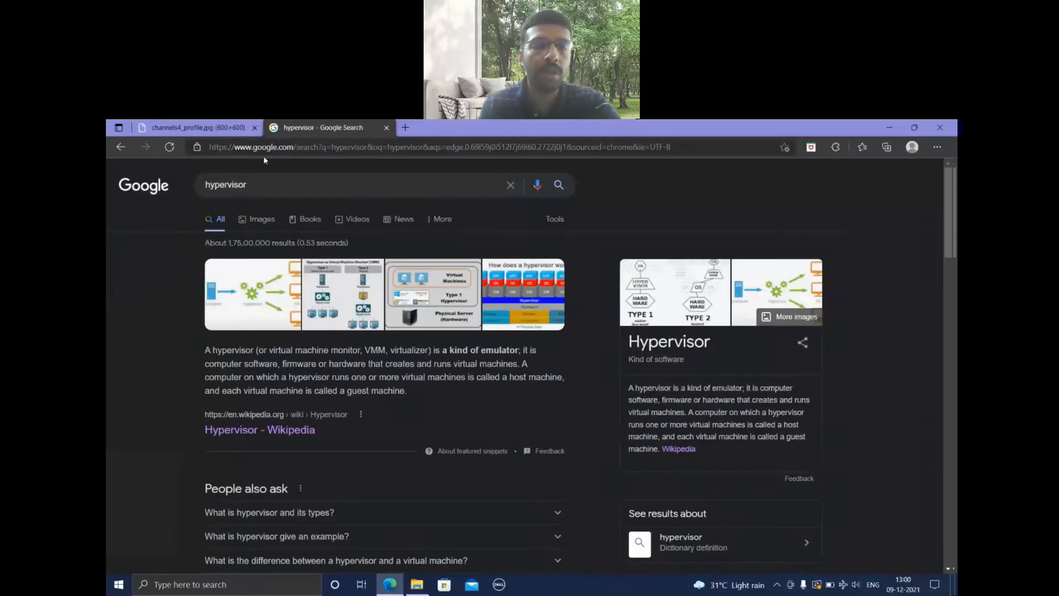
left_click(283, 432)
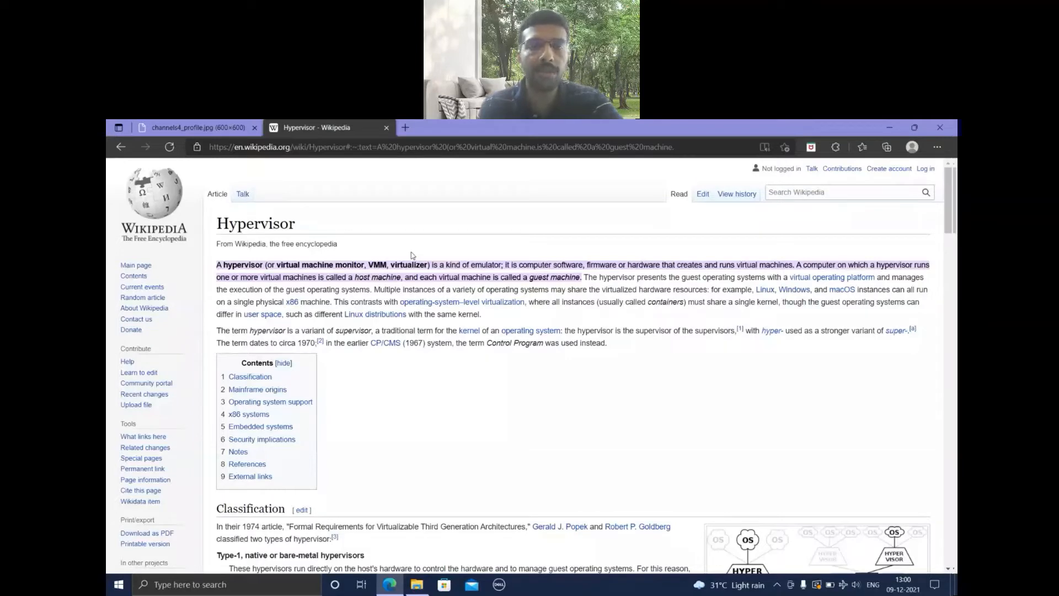
Search for vmware workstation player in a new browser tab and open VMware's product page for it.
left_click(406, 129)
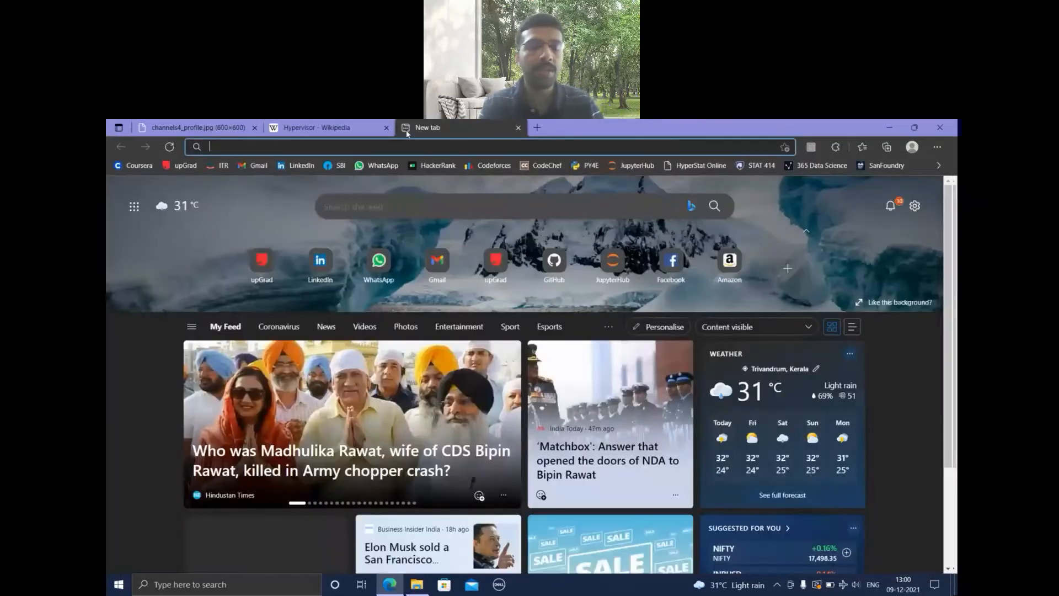
type("vmwa")
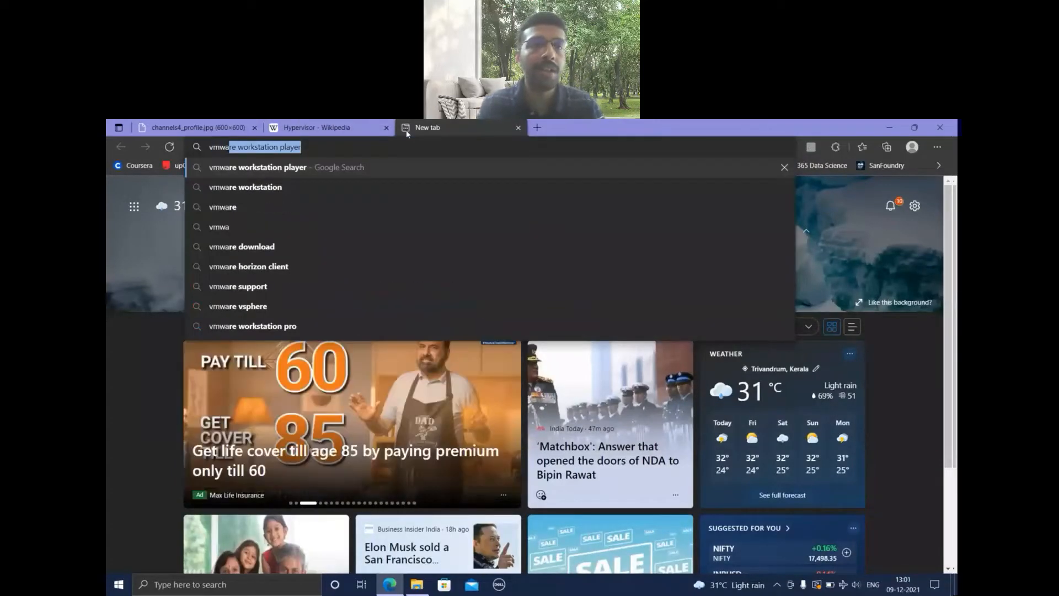
key("Return")
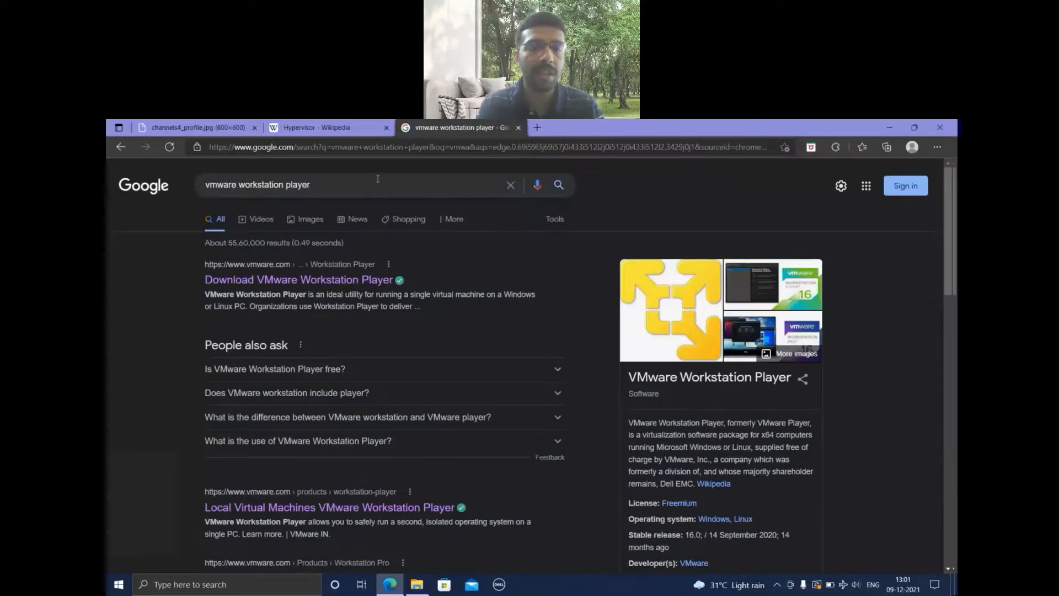
left_click(384, 509)
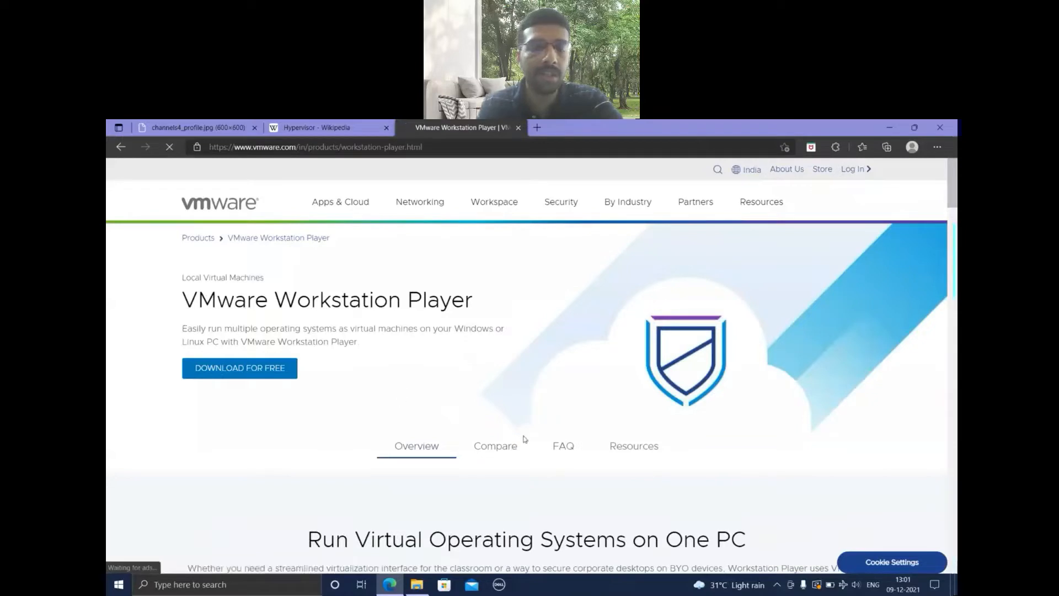
Review the FAQ and the Workstation Player versus Workstation Pro comparison on the VMware product page.
left_click(563, 446)
scroll(563, 446, "down", 2)
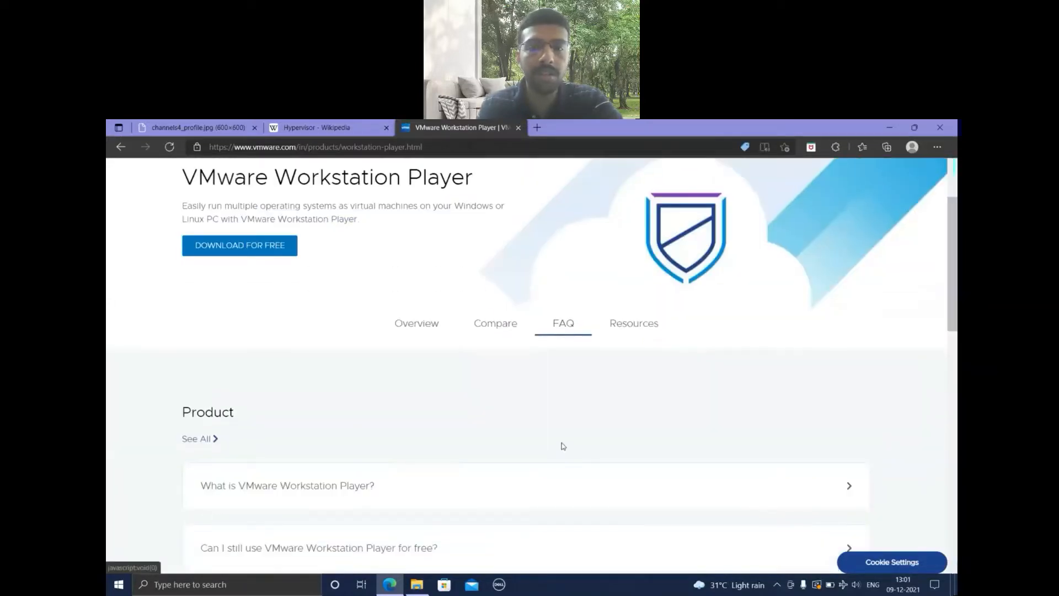
left_click(496, 323)
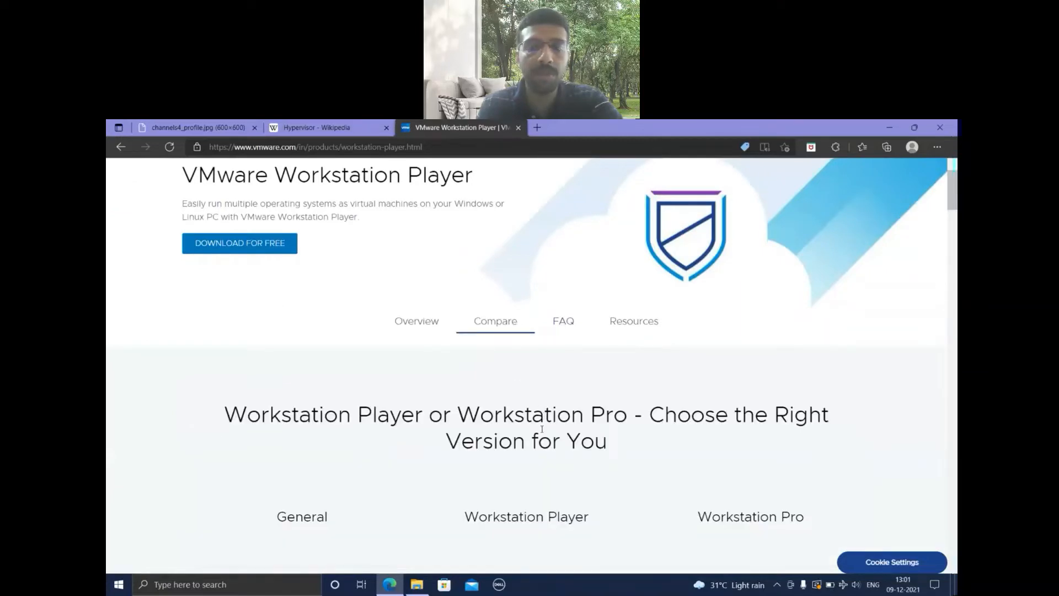
scroll(544, 425, "down", 5)
scroll(544, 425, "up", 4)
scroll(544, 425, "up", 3)
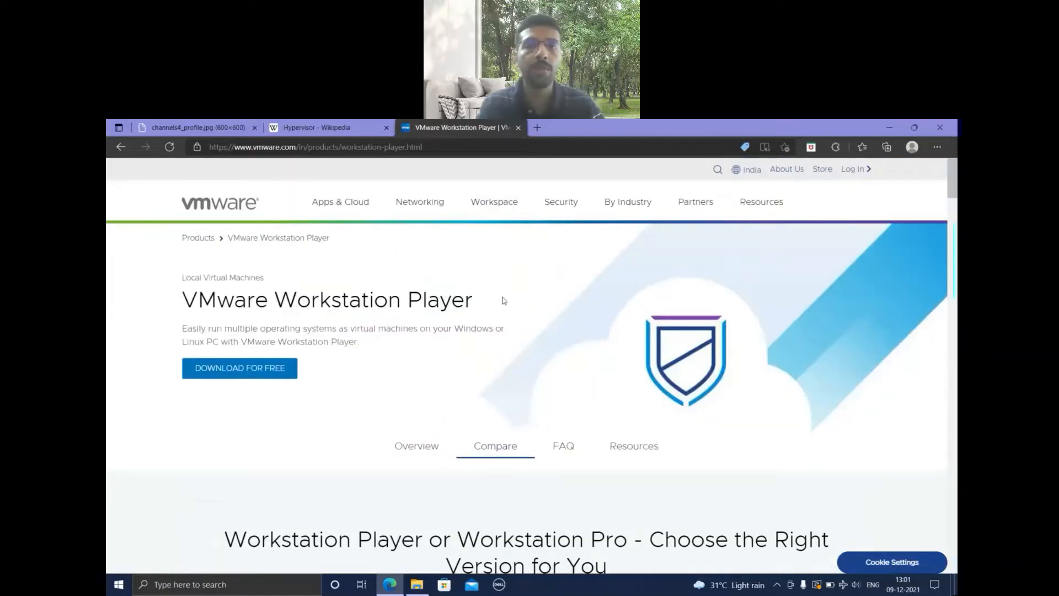
Search for virtualbox in a new browser tab and open the VirtualBox 6.1 downloads page on virtualbox.org.
left_click(536, 132)
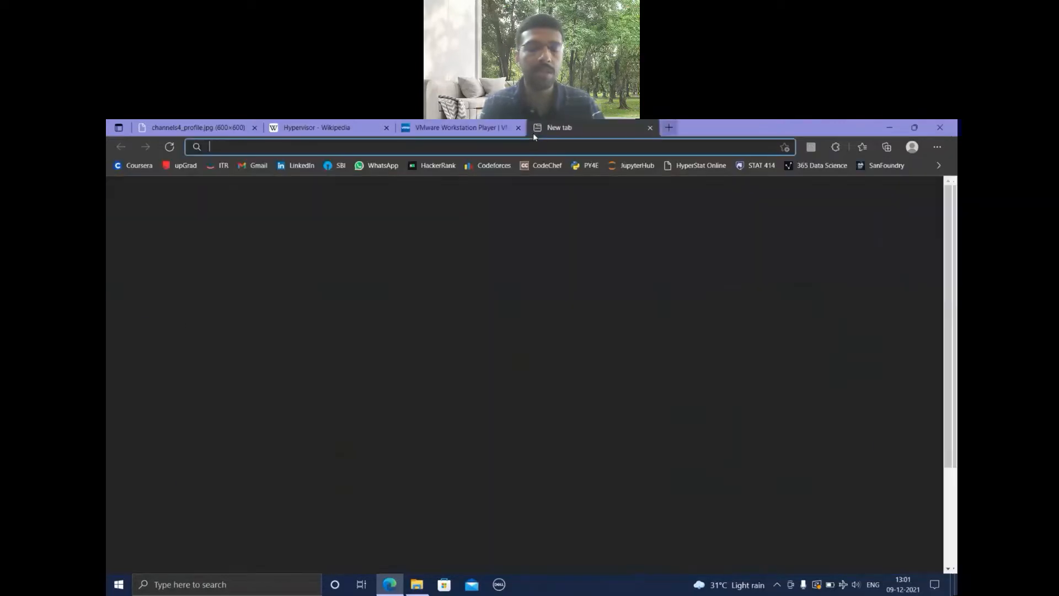
type("virtual")
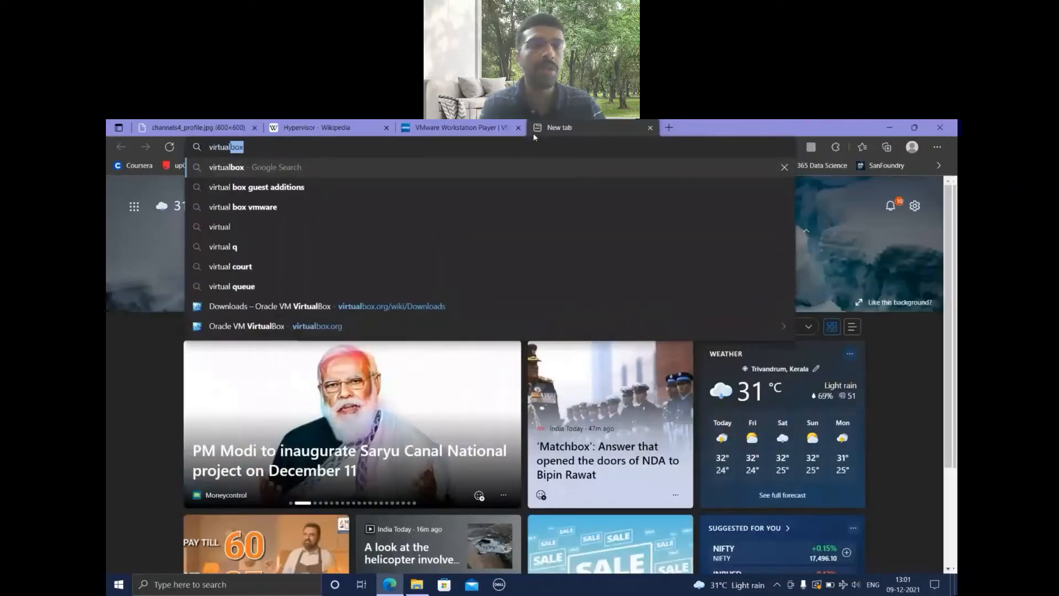
key("Return")
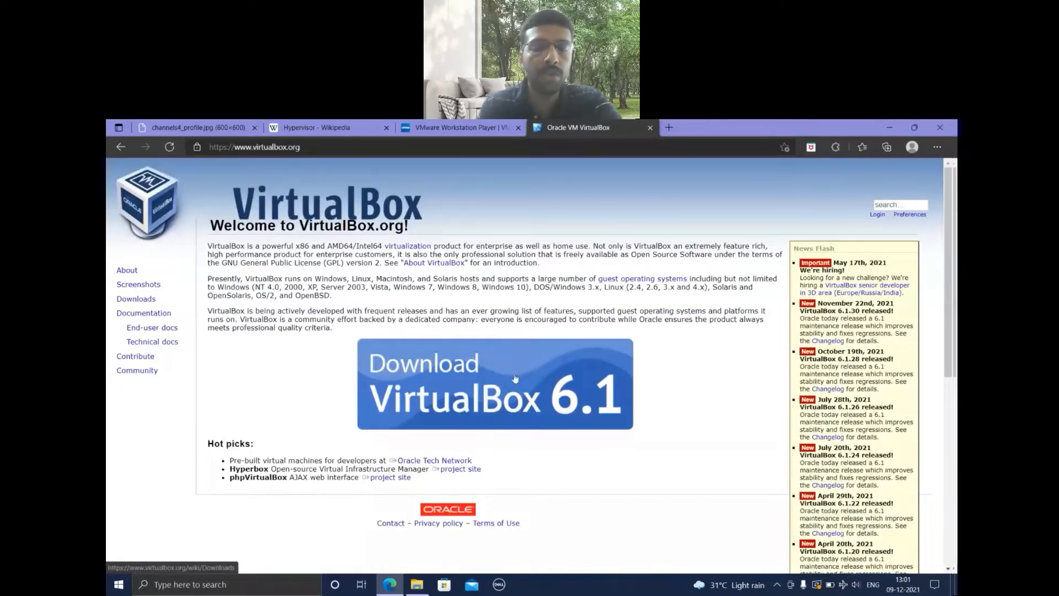
left_click(476, 388)
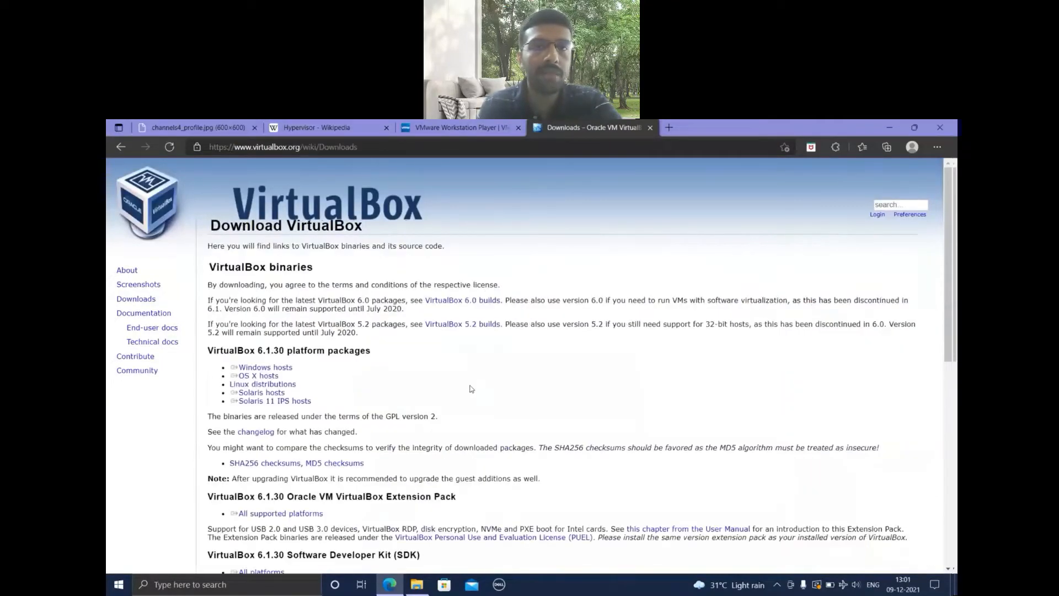
Check the free download option on the VMware page and the Windows hosts package on the VirtualBox downloads page.
left_click(424, 133)
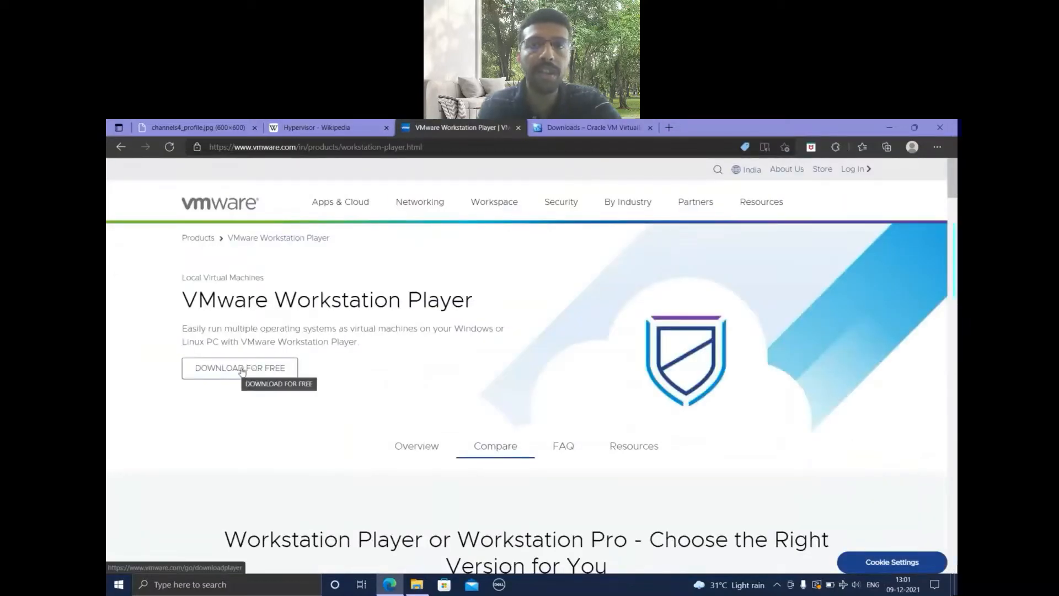
left_click(579, 127)
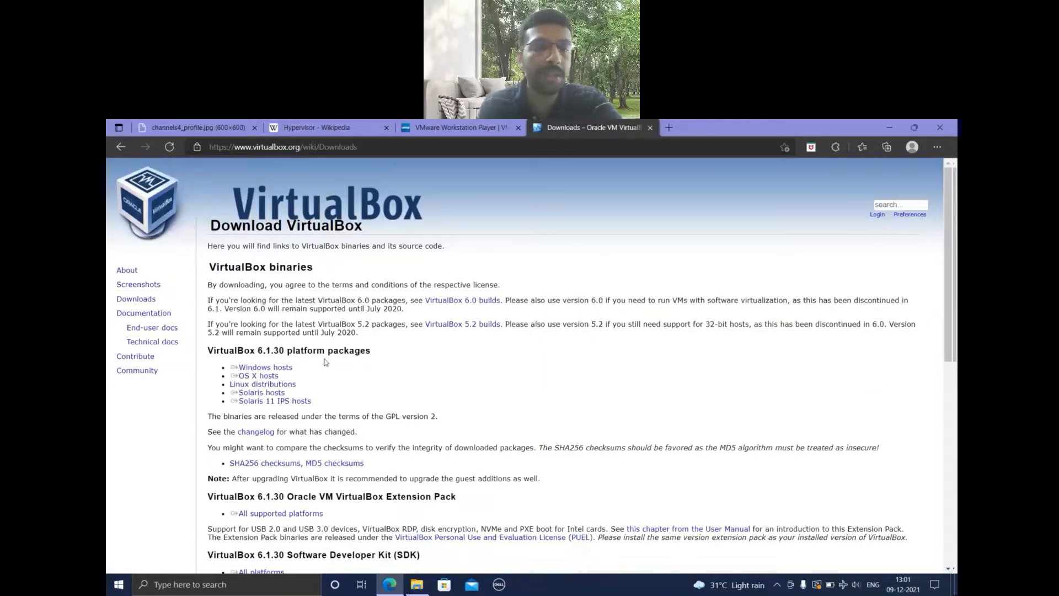
left_click(276, 369)
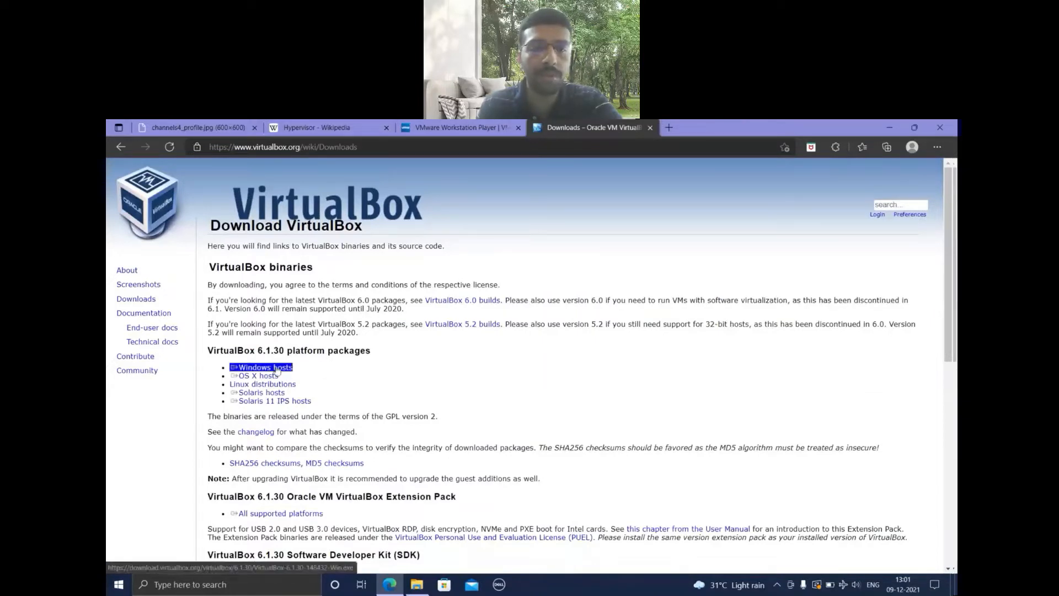
left_click(476, 269)
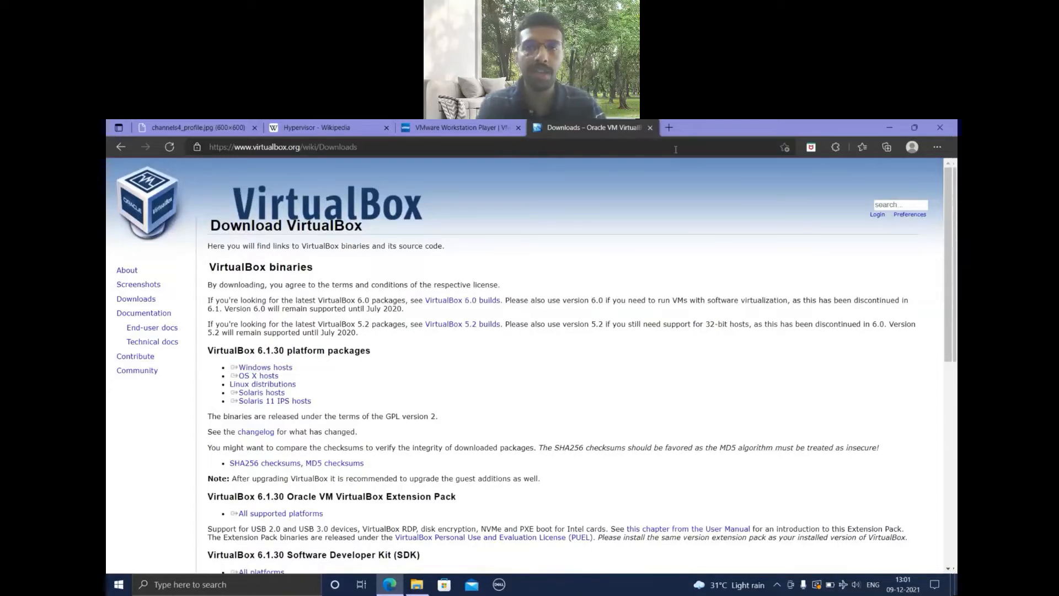
Search for ubuntu in a new browser tab, open ubuntu.com and show its download options.
left_click(669, 127)
type("u")
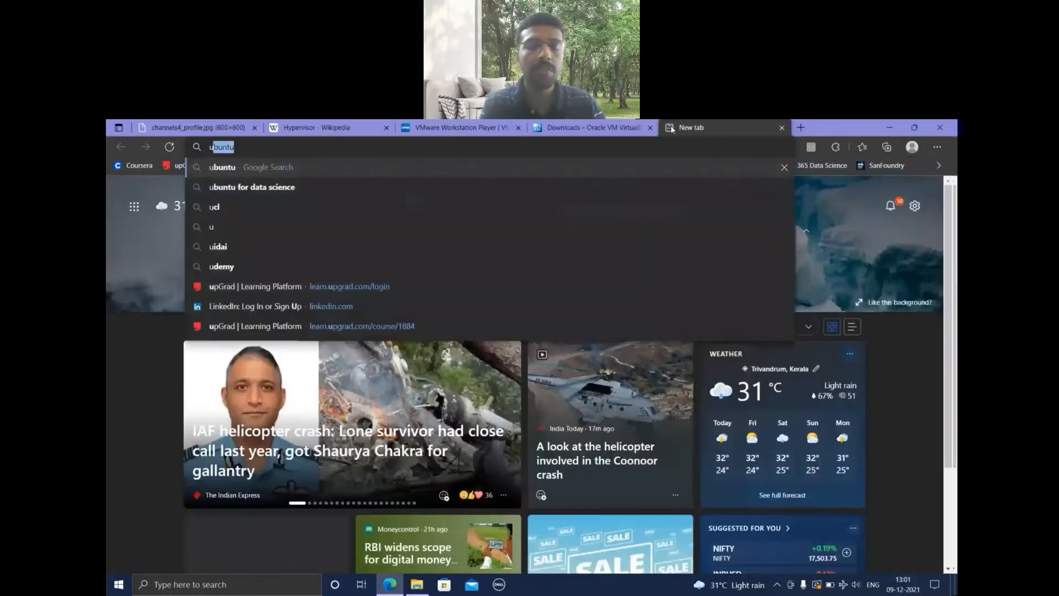
type("buntu")
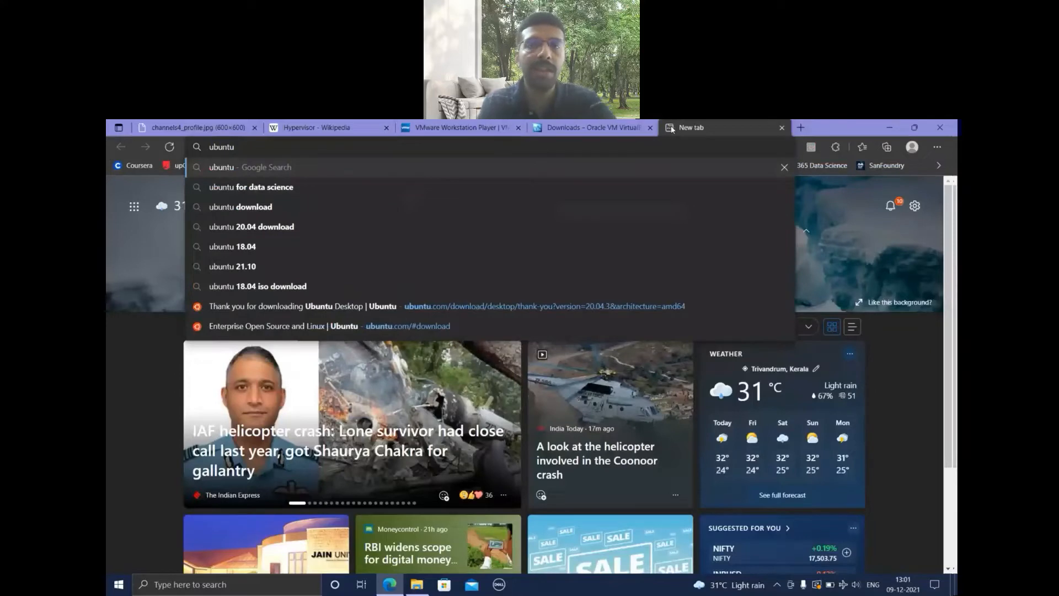
key("Return")
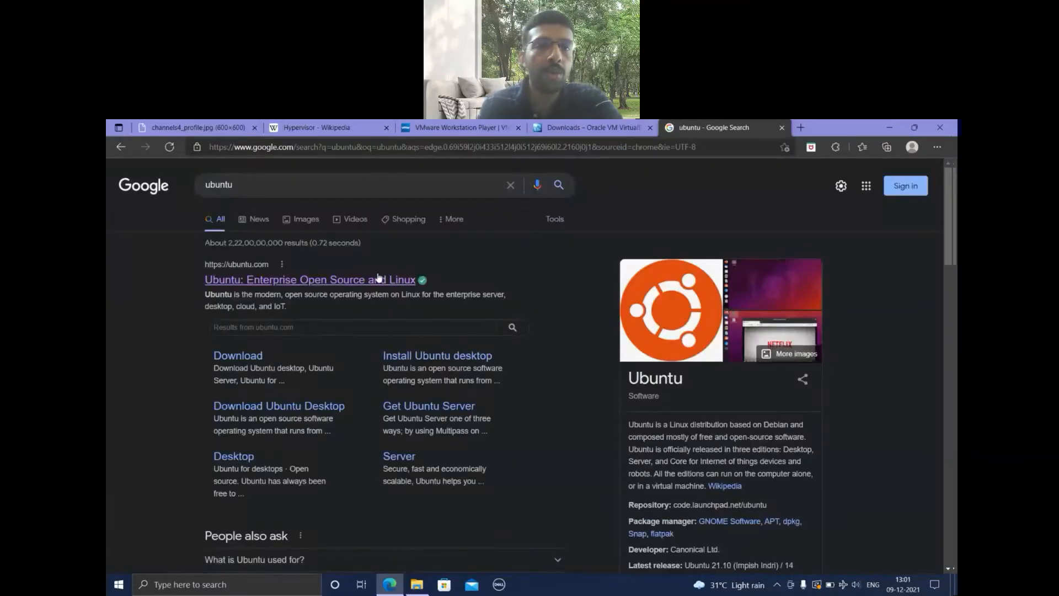
left_click(379, 277)
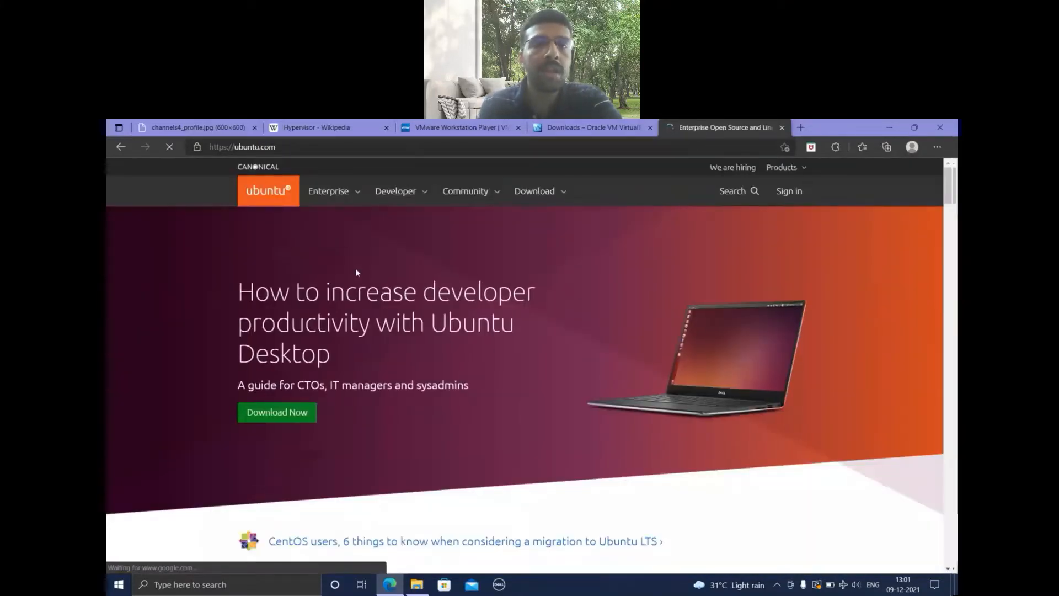
left_click(535, 191)
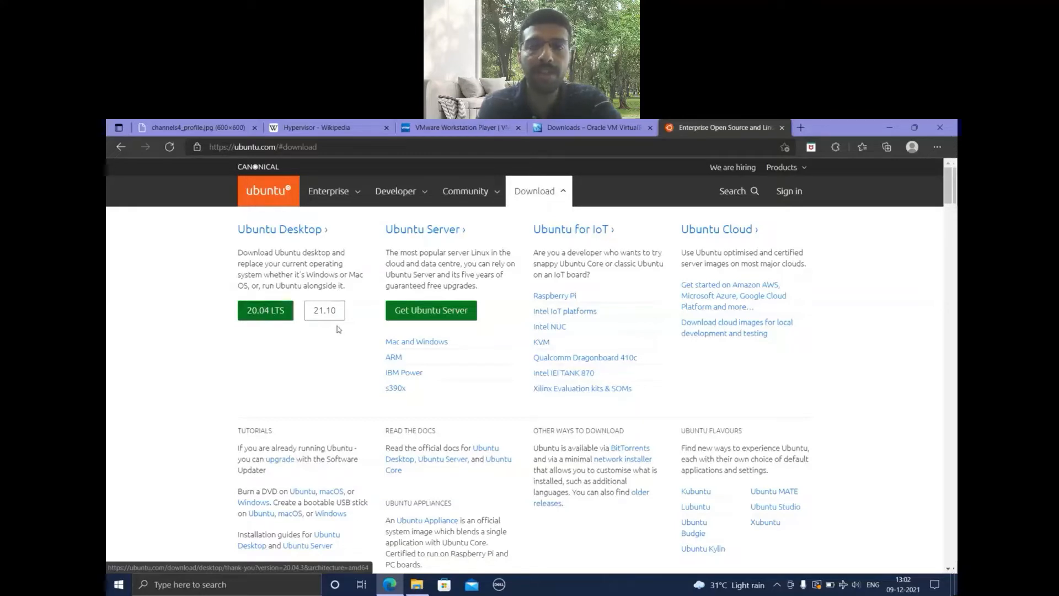
Copy the link address of the Windows hosts package from the VirtualBox downloads page.
left_click(633, 131)
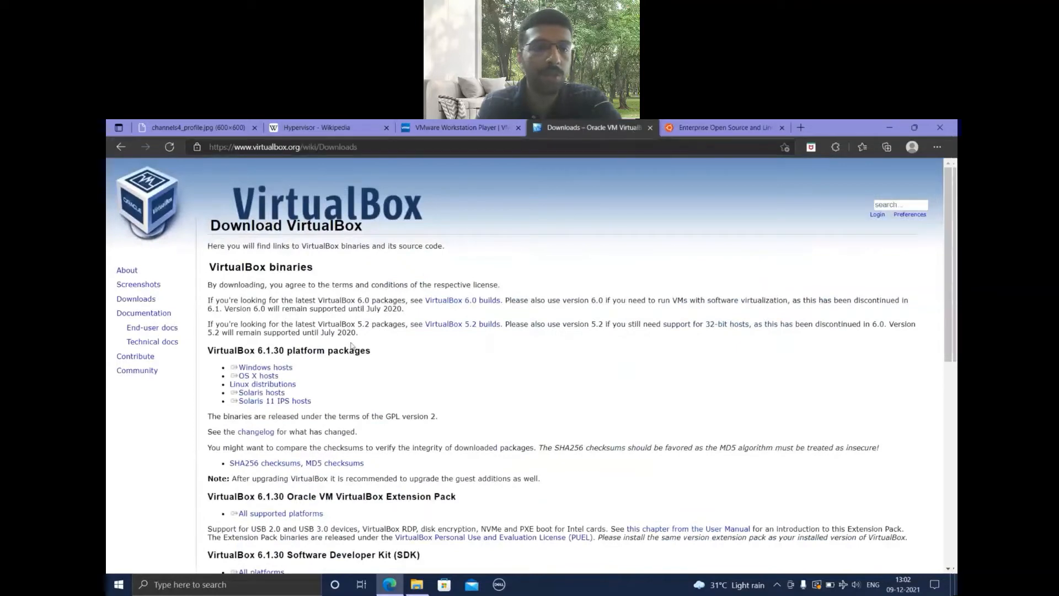
left_click(281, 371)
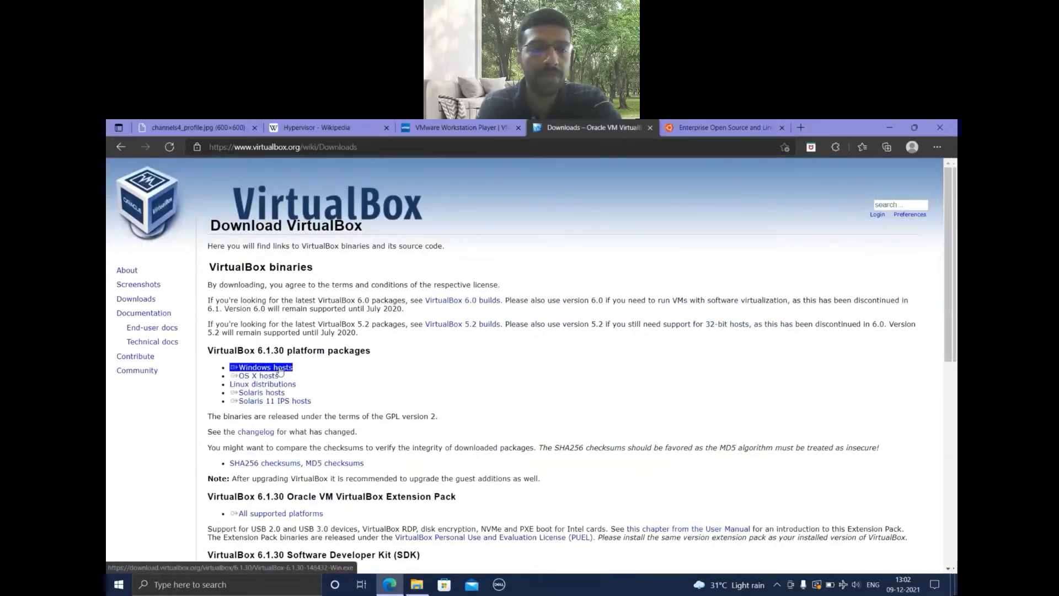
right_click(281, 371)
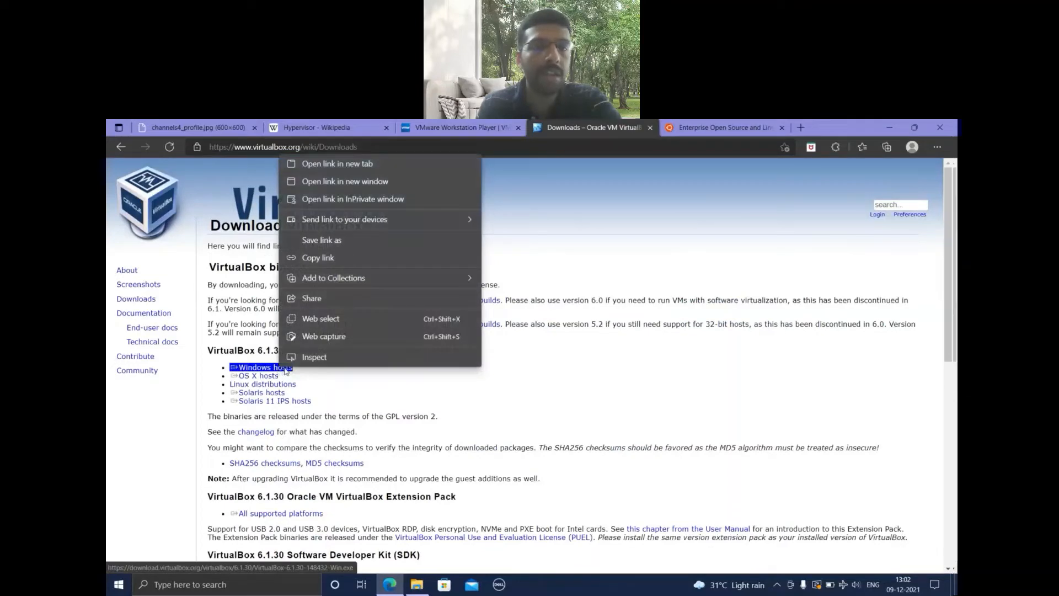
left_click(333, 259)
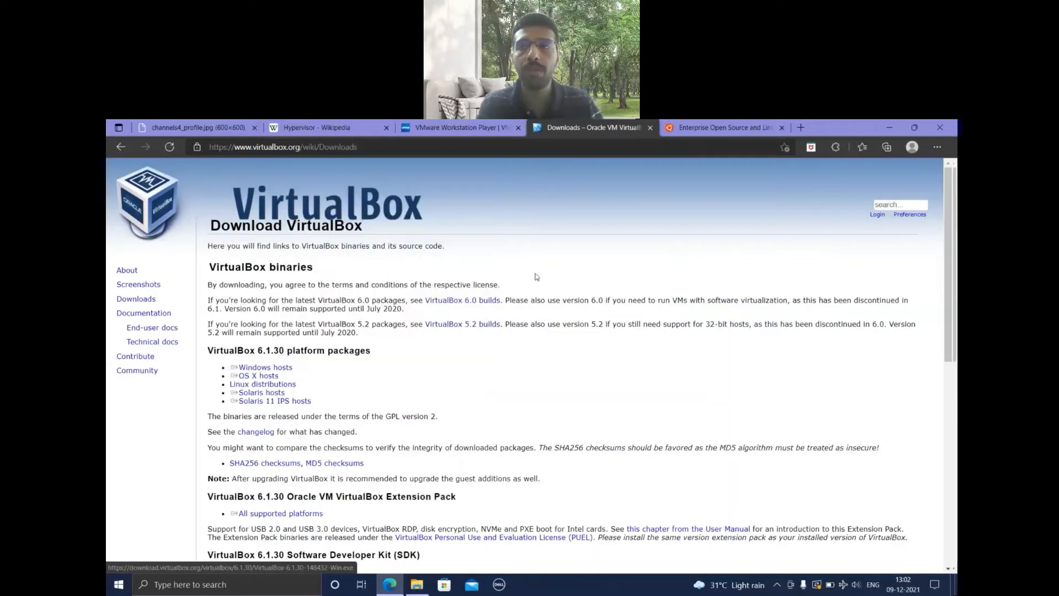
Paste the copied link in a new browser tab, shorten it to download.virtualbox.org/virtualbox/6.1.30/ and open that directory index.
left_click(802, 128)
key("ctrl+v")
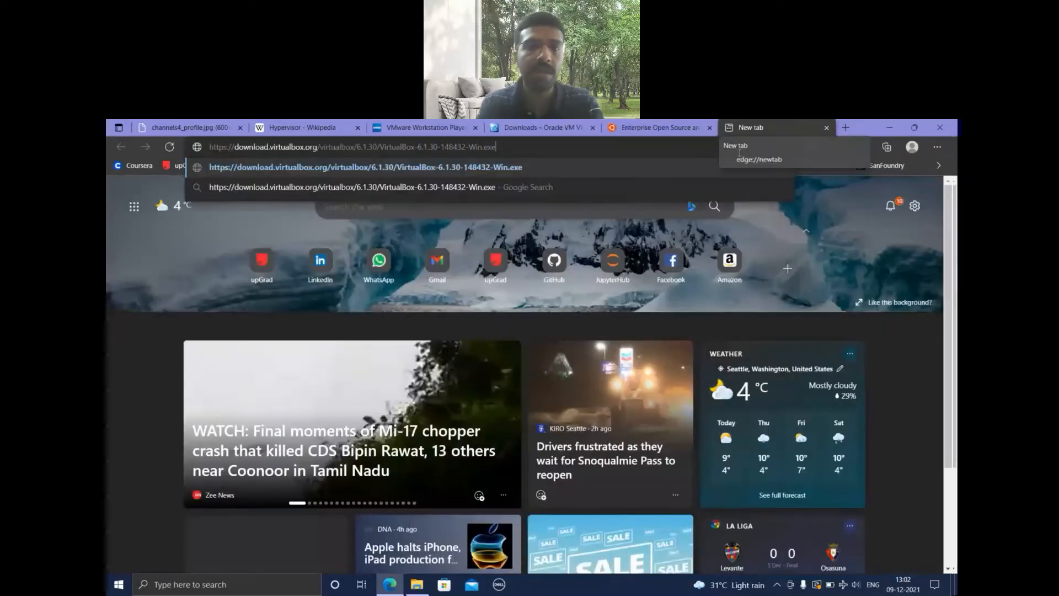
key("BackSpace")
key("BackSpace")
key("BackSpace")
key("BackSpace")
key("BackSpace")
key("BackSpace")
key("BackSpace")
key("BackSpace")
key("BackSpace")
key("BackSpace")
key("BackSpace")
key("BackSpace")
key("BackSpace")
key("BackSpace")
key("BackSpace")
key("BackSpace")
key("BackSpace")
key("BackSpace")
key("BackSpace")
key("BackSpace")
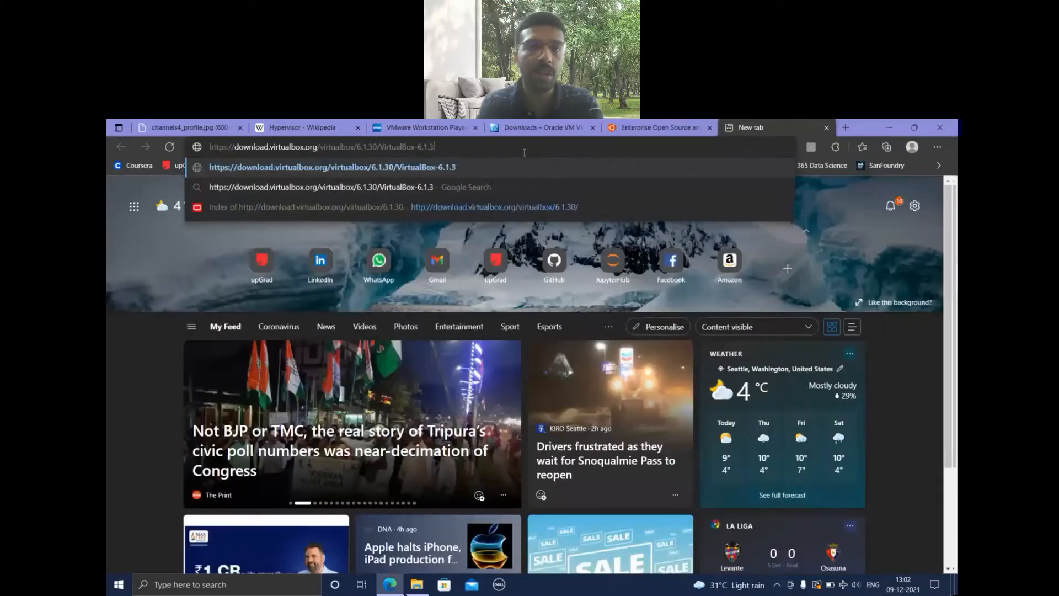
key("BackSpace")
key("BackSpace")
key("BackSpace")
key("BackSpace")
key("BackSpace")
key("BackSpace")
key("BackSpace")
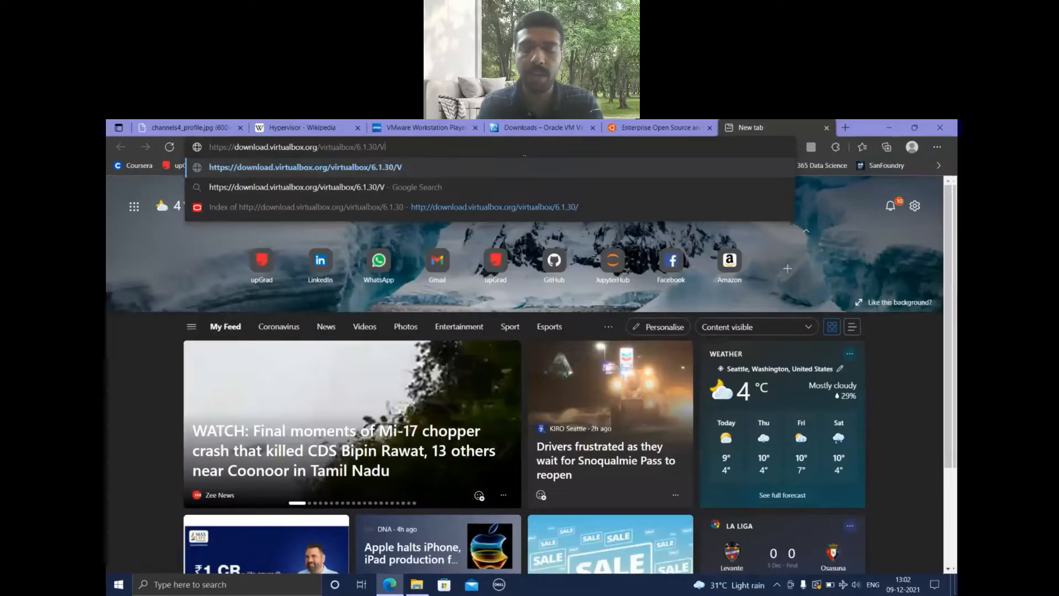
key("Return")
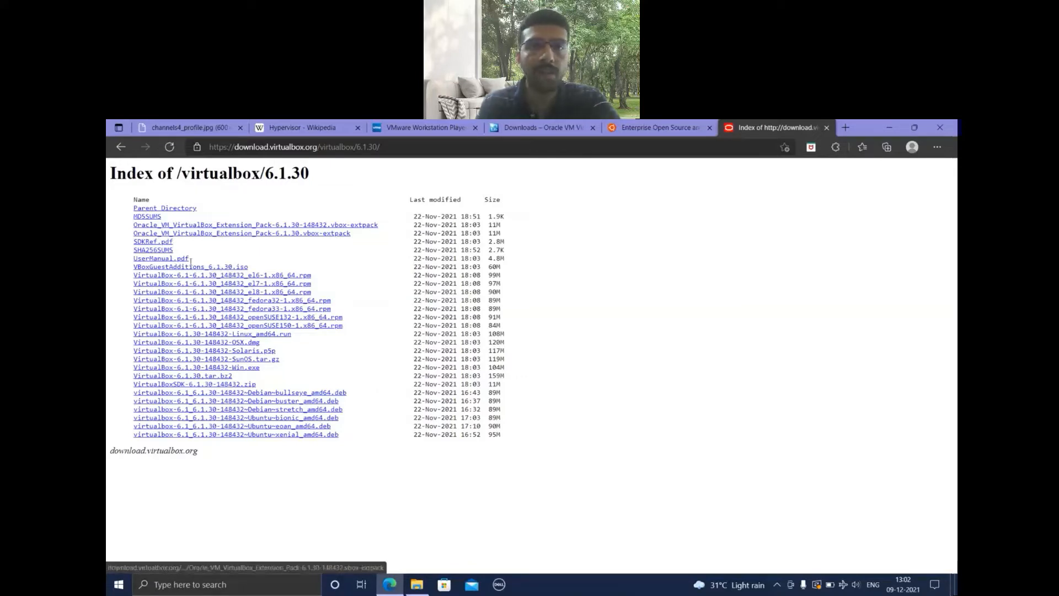
Review the Ubuntu download options and the VBoxGuestAdditions_6.1.30.iso entry in the VirtualBox 6.1.30 index.
left_click(560, 128)
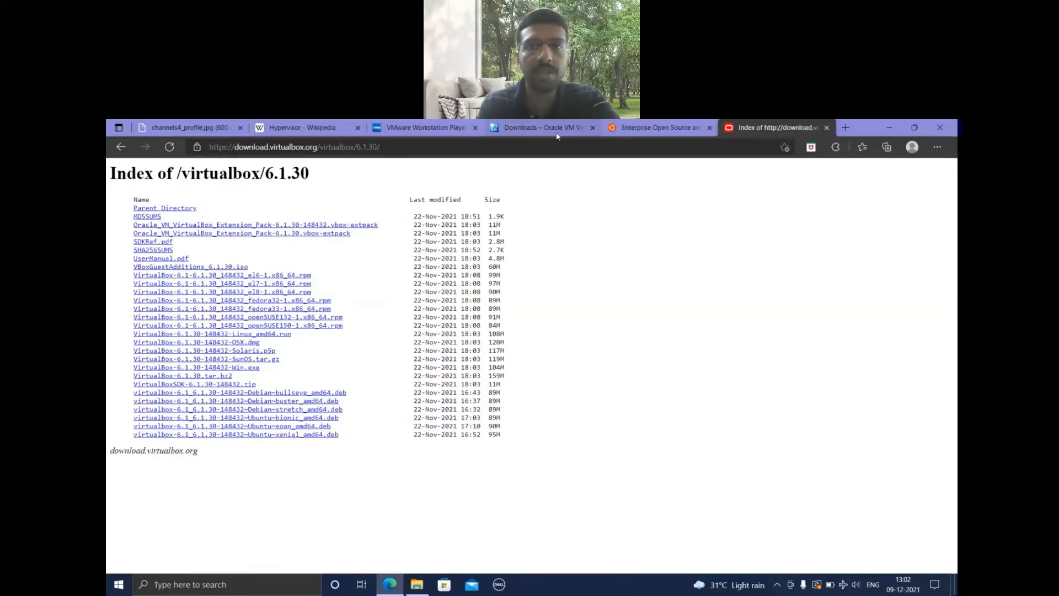
left_click(654, 127)
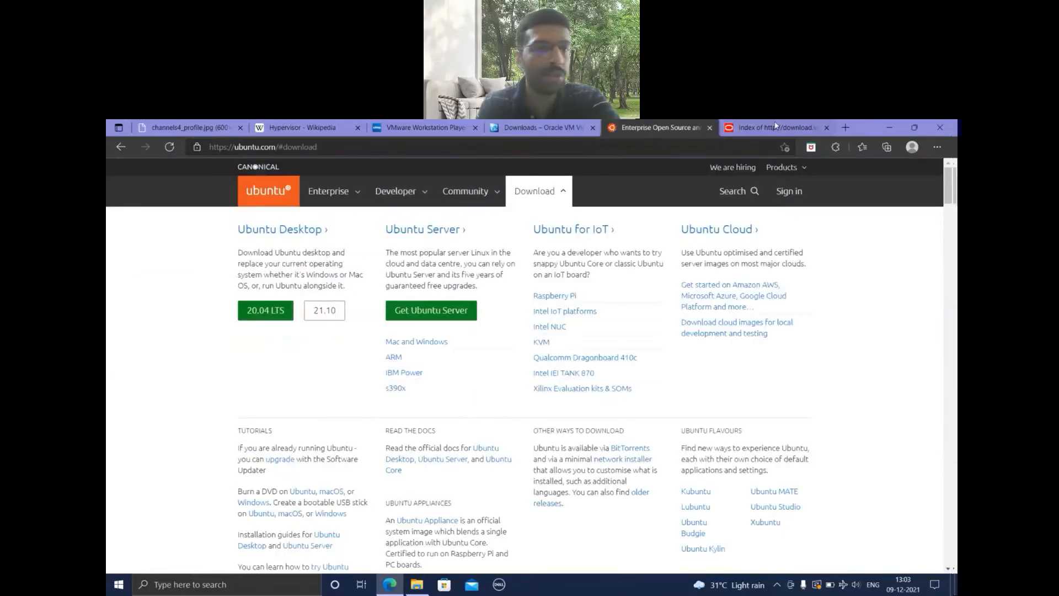
left_click(760, 129)
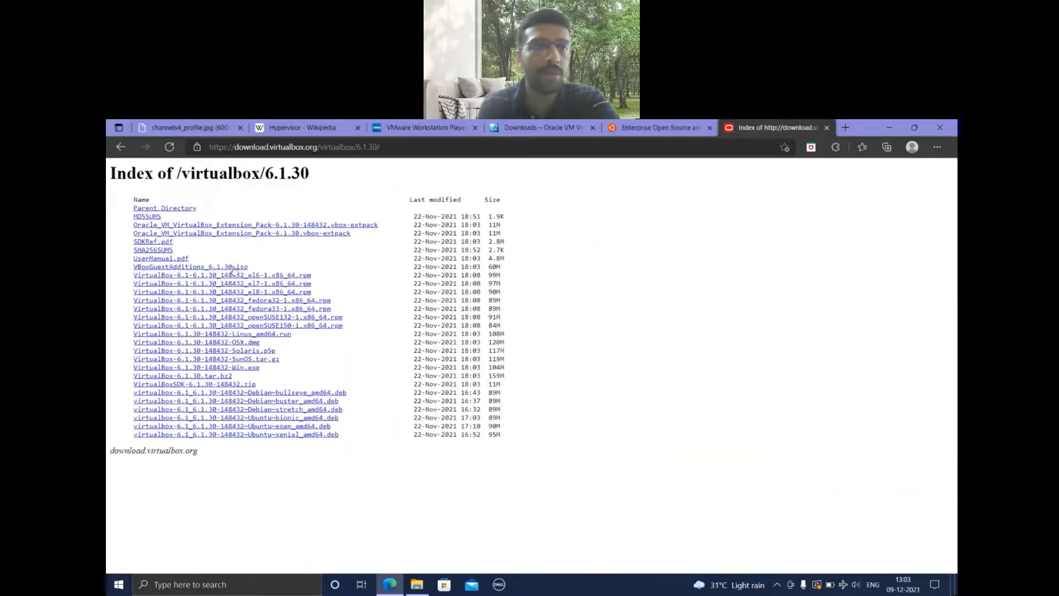
Switch to File Explorer and launch the VirtualBox Windows installer from the softwares folder.
left_click(210, 131)
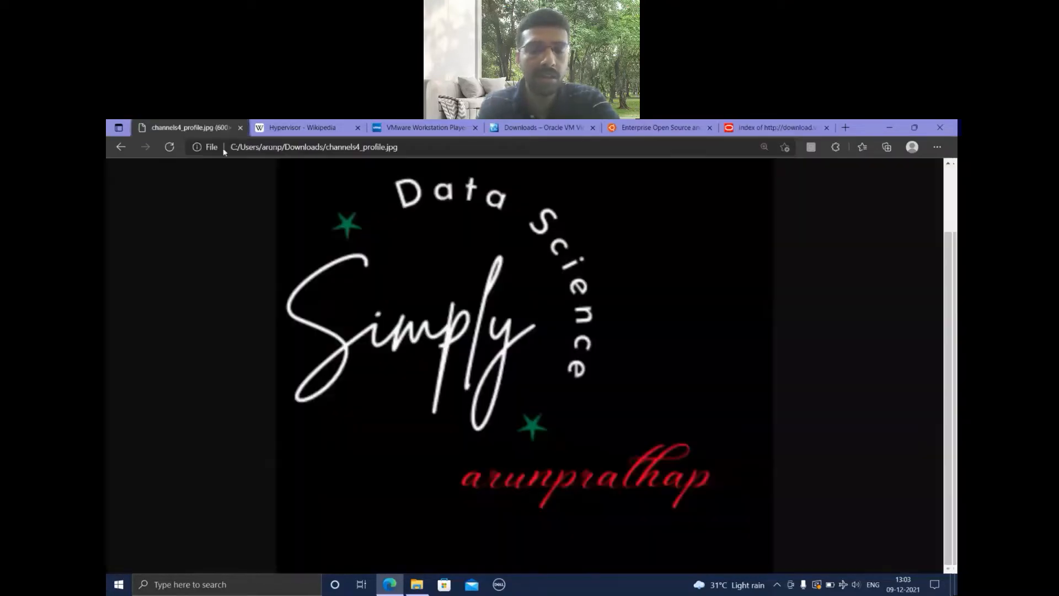
left_click(417, 586)
left_click(577, 355)
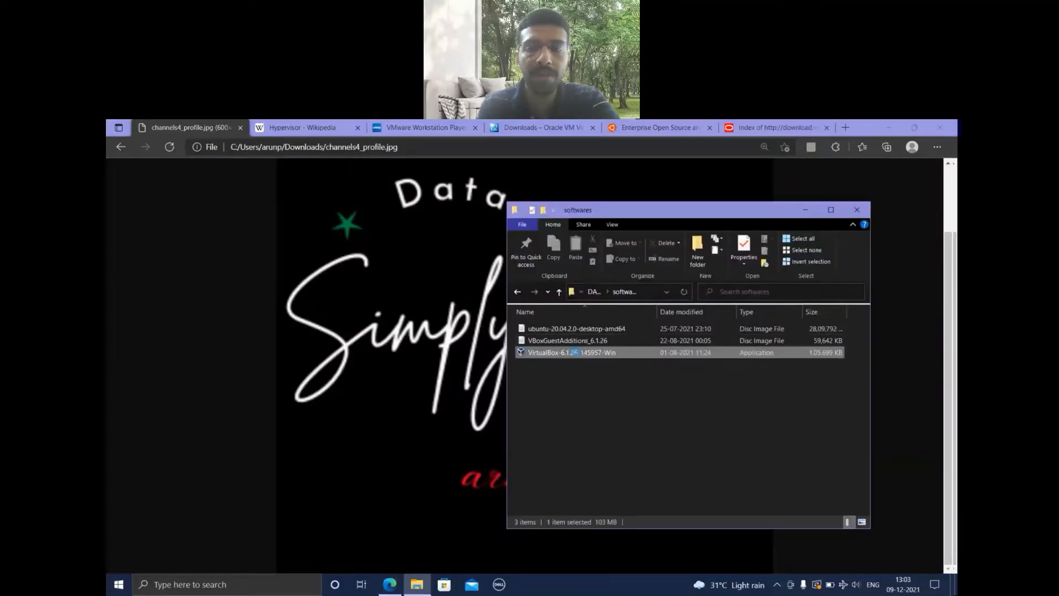
Install VirtualBox 6.1.26 with the default features, location and shortcuts, dismiss the restart notification, and finish setup with VirtualBox set to start.
double_click(577, 353)
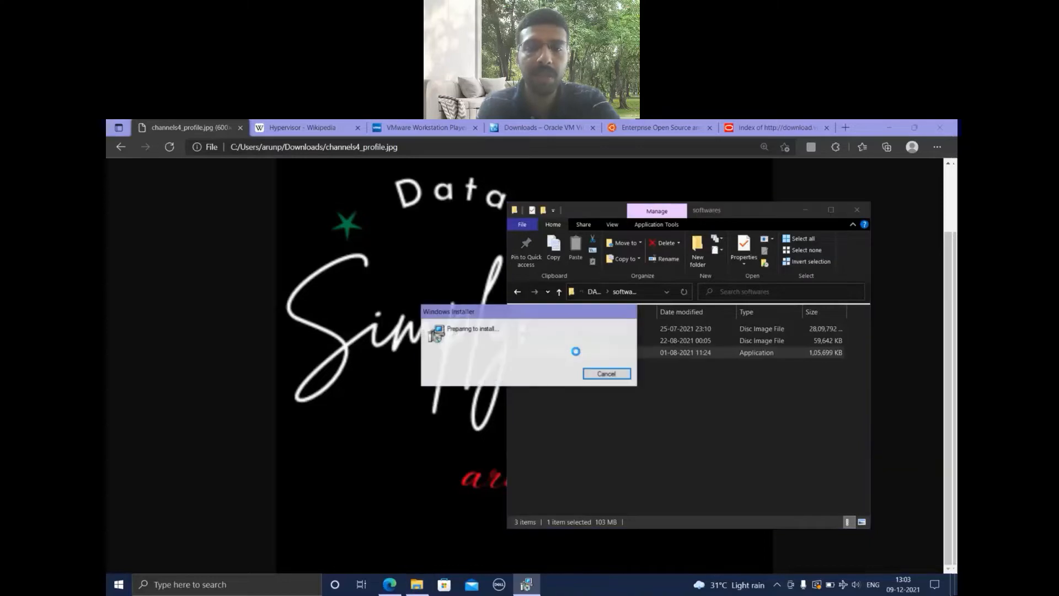
left_click(587, 438)
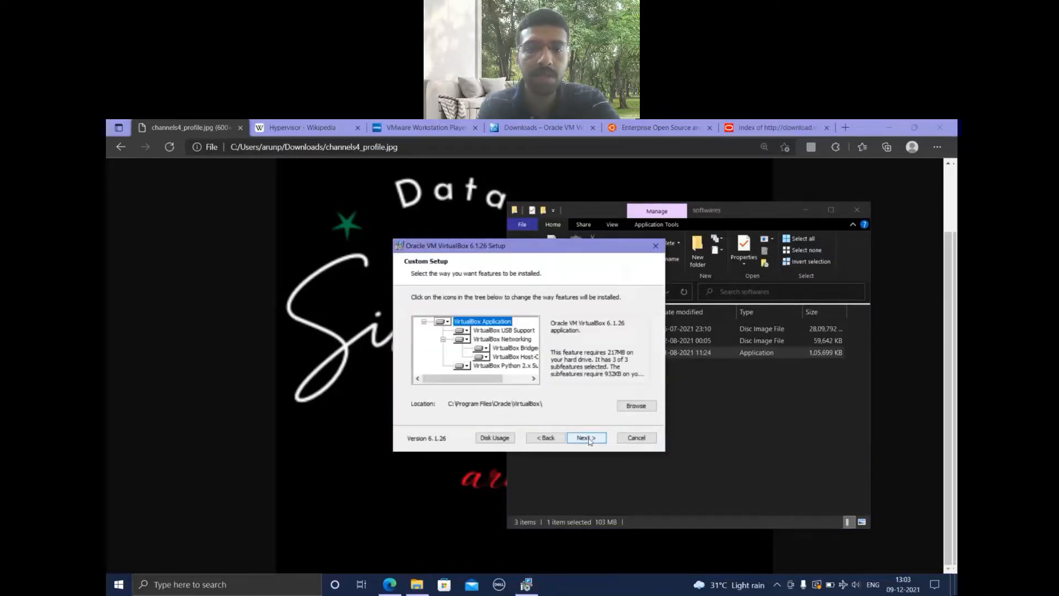
left_click(586, 438)
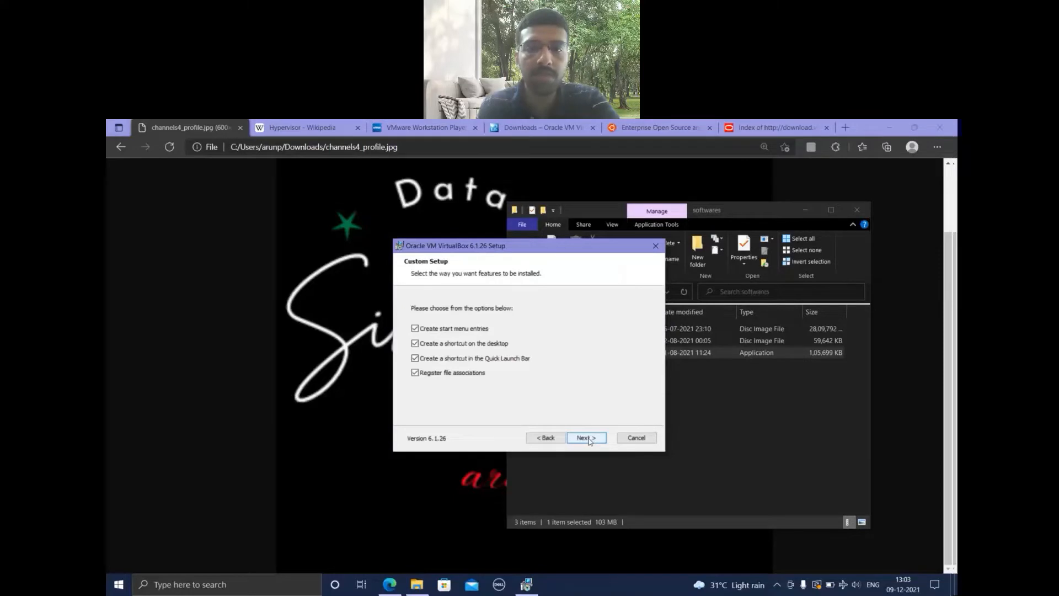
left_click(587, 439)
left_click(586, 438)
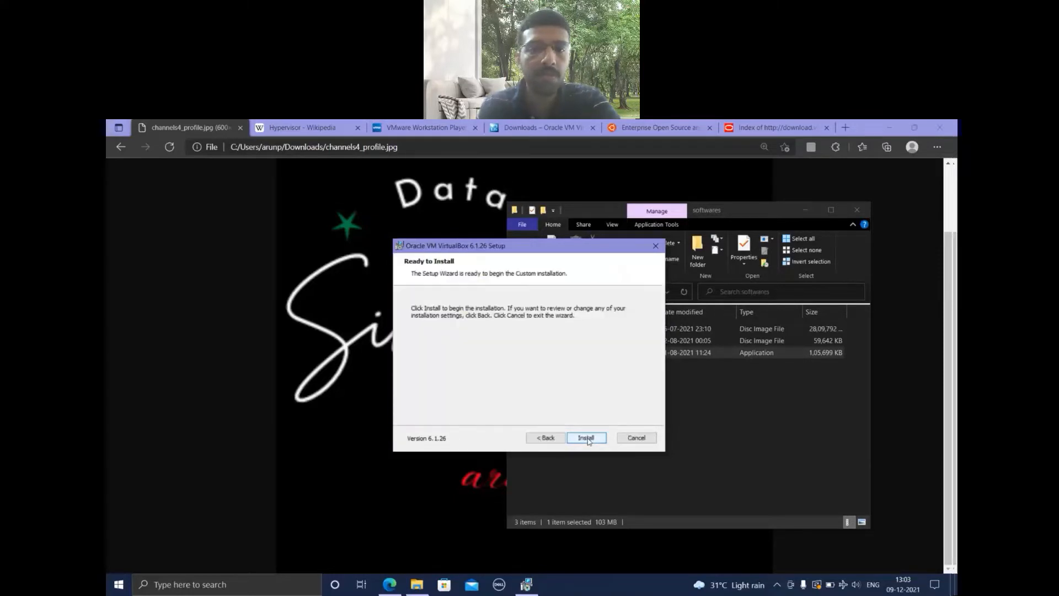
left_click(586, 438)
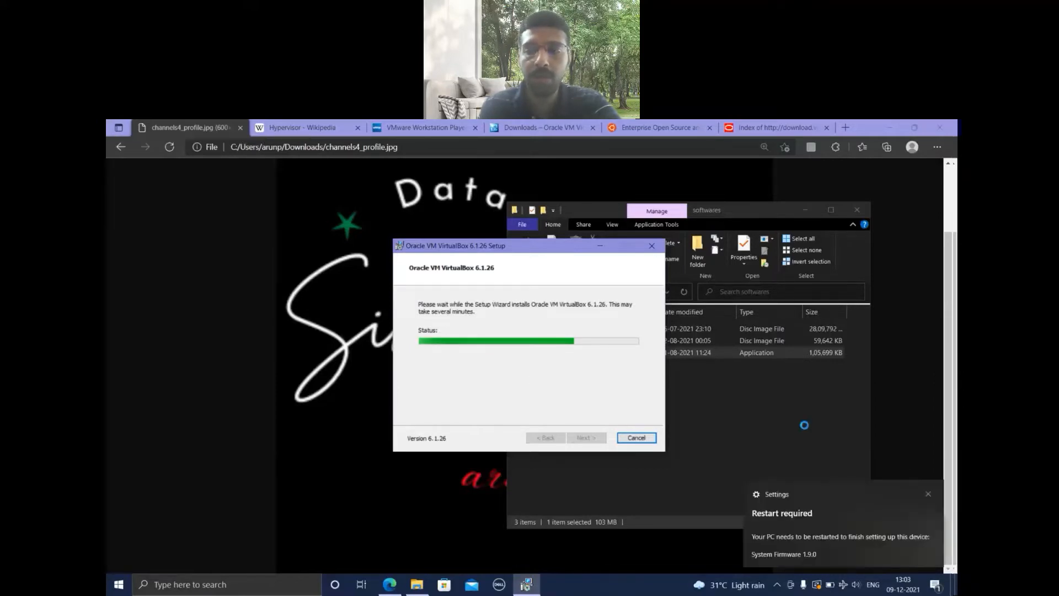
left_click(929, 494)
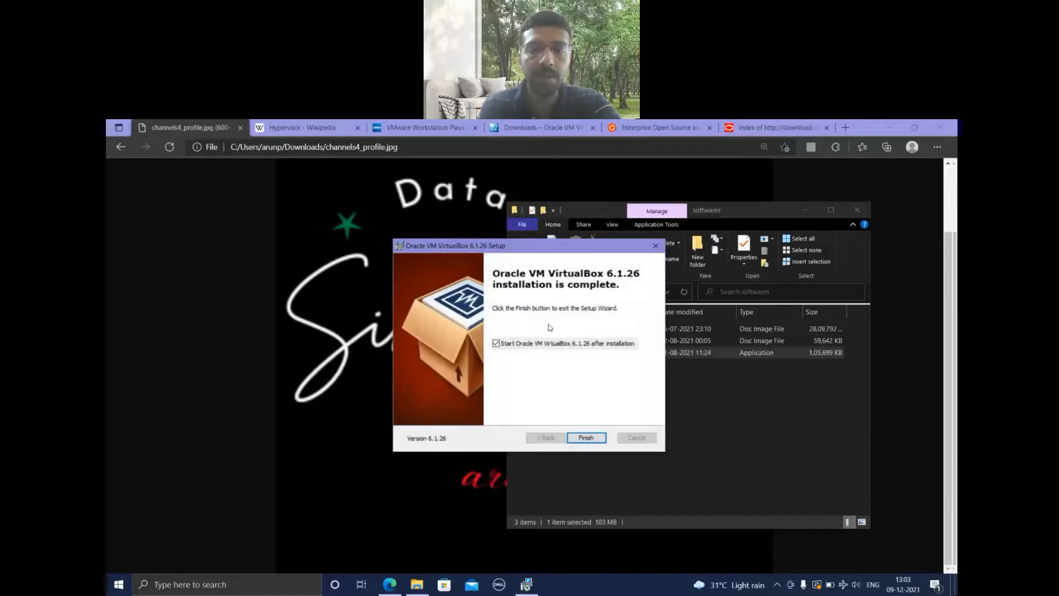
left_click(591, 437)
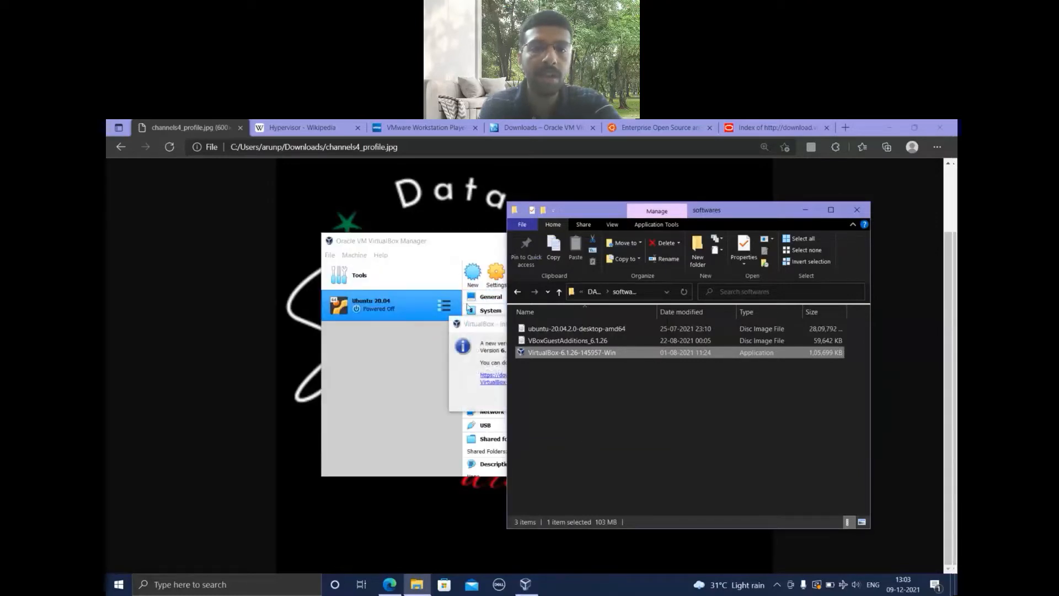
Bring VirtualBox Manager to the front, dismiss the new-version notice and move the window clear of File Explorer.
left_click(486, 330)
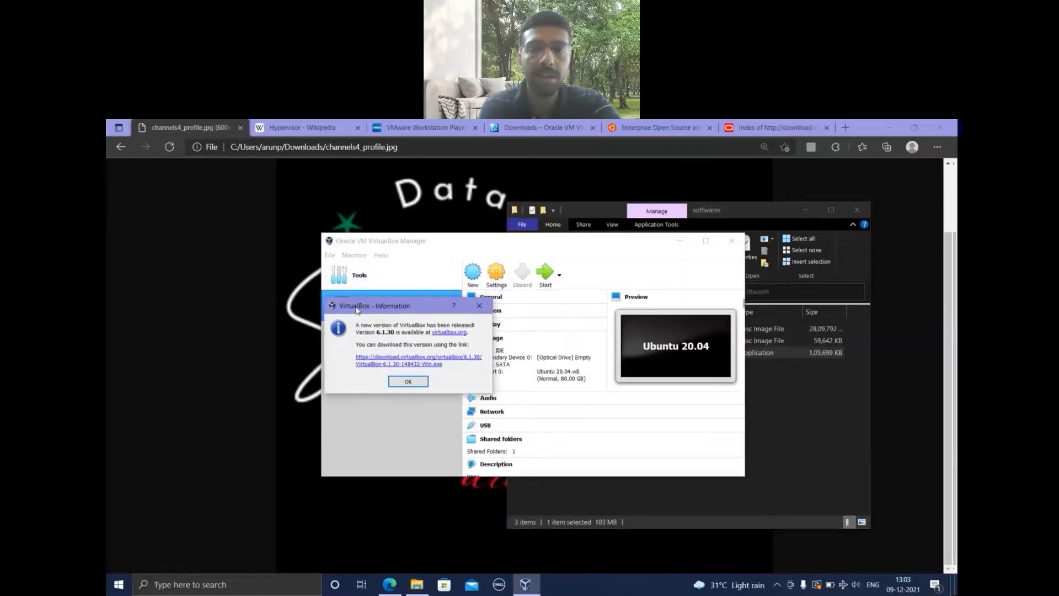
left_click(476, 307)
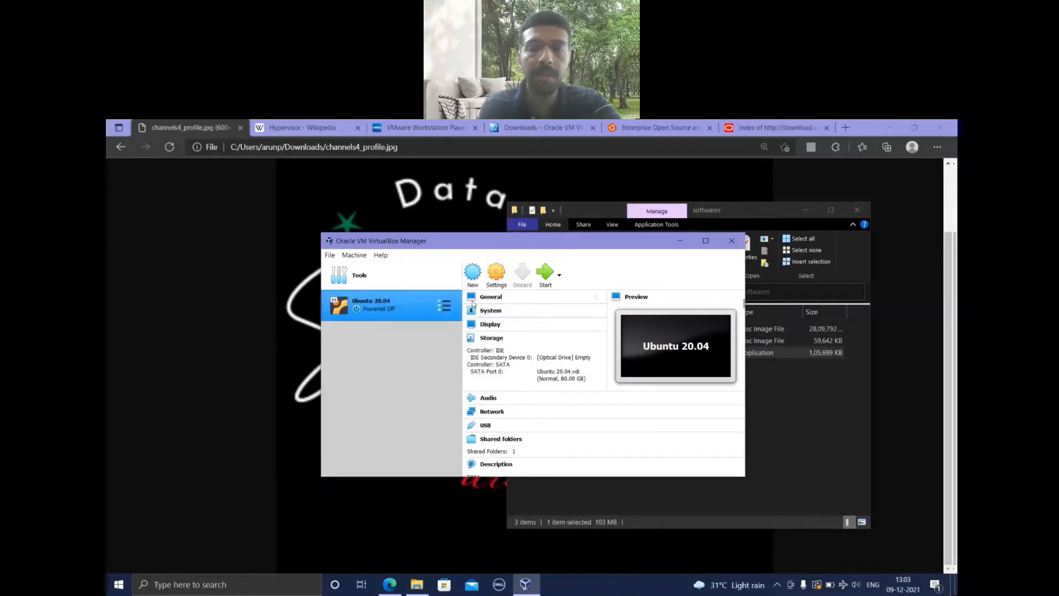
left_click_drag(496, 247, 408, 249)
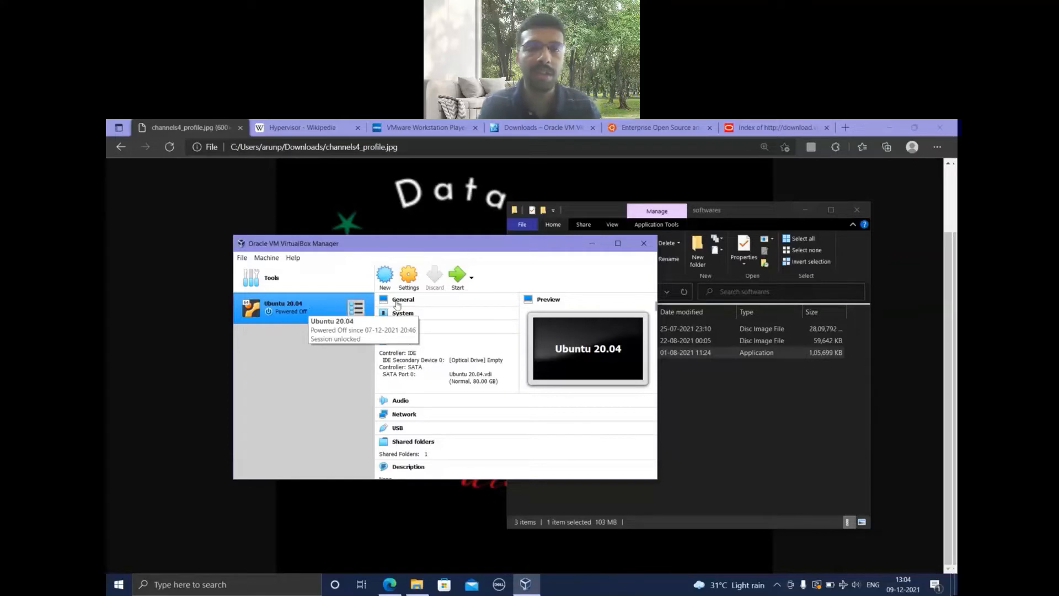
Define a new virtual machine named Ubuntu Simply DS, type Linux, version Ubuntu (64-bit), and accept the memory size.
left_click(384, 279)
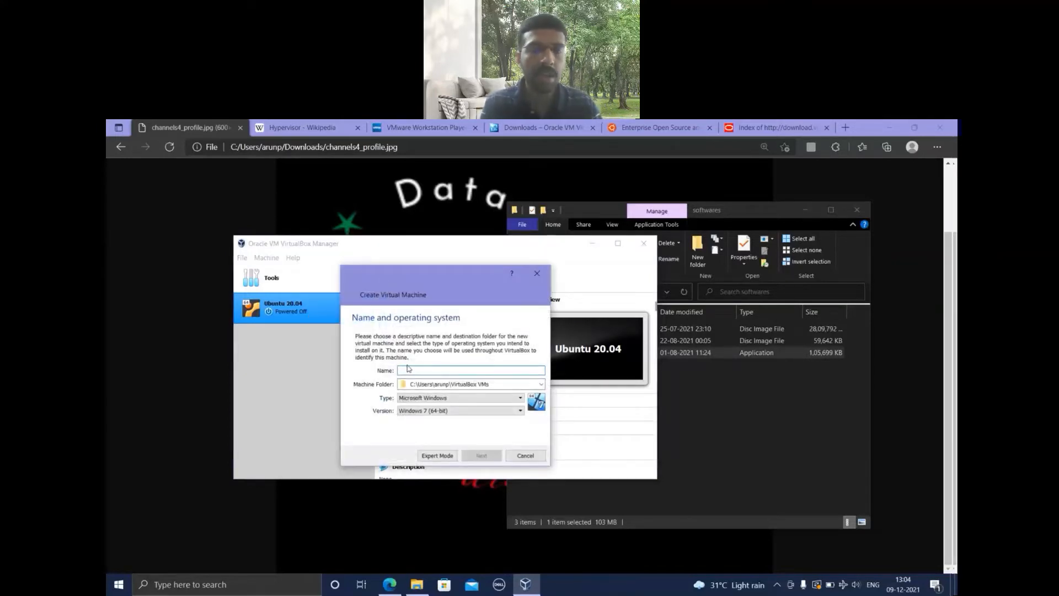
type("Ubuntu")
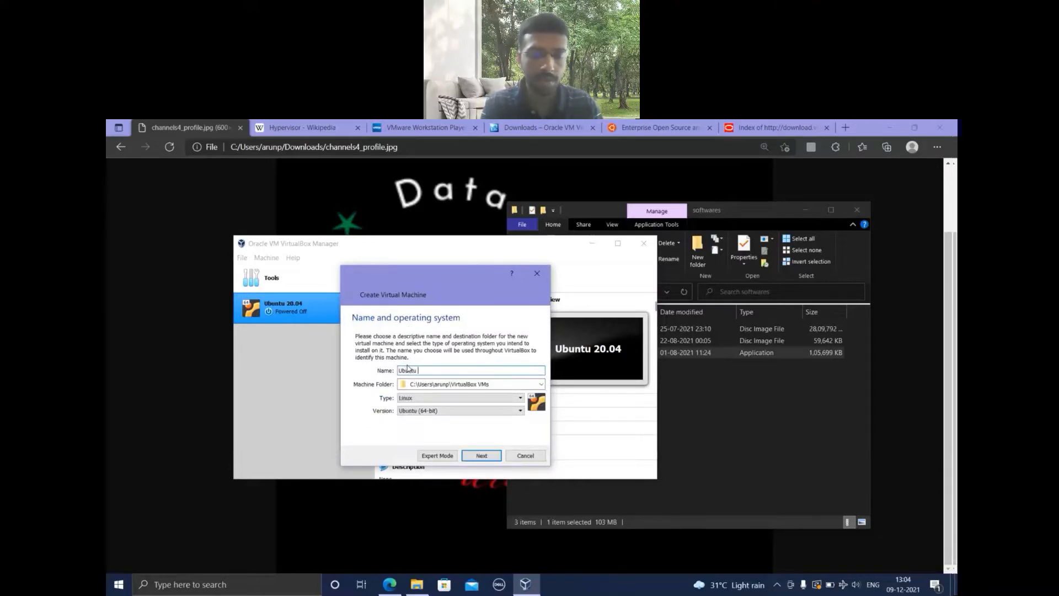
type(" Simply DS")
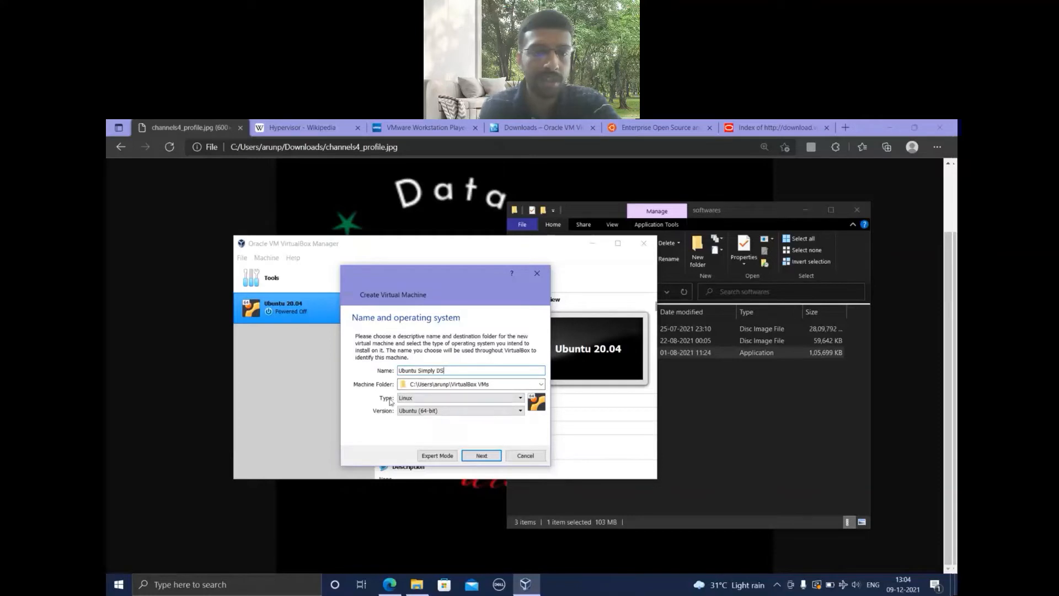
left_click(436, 398)
left_click(434, 414)
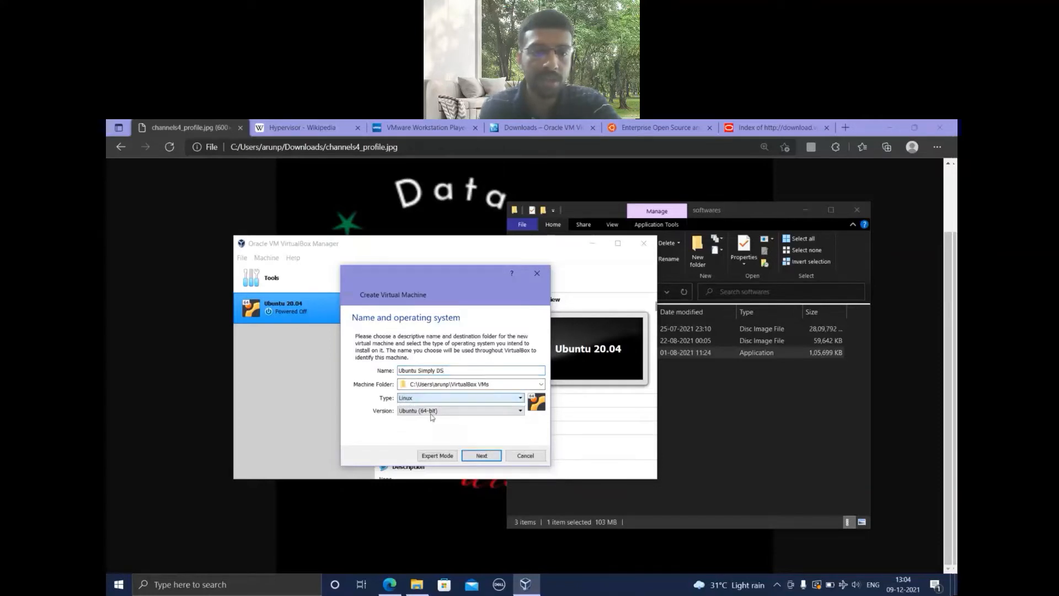
left_click(433, 411)
left_click(432, 417)
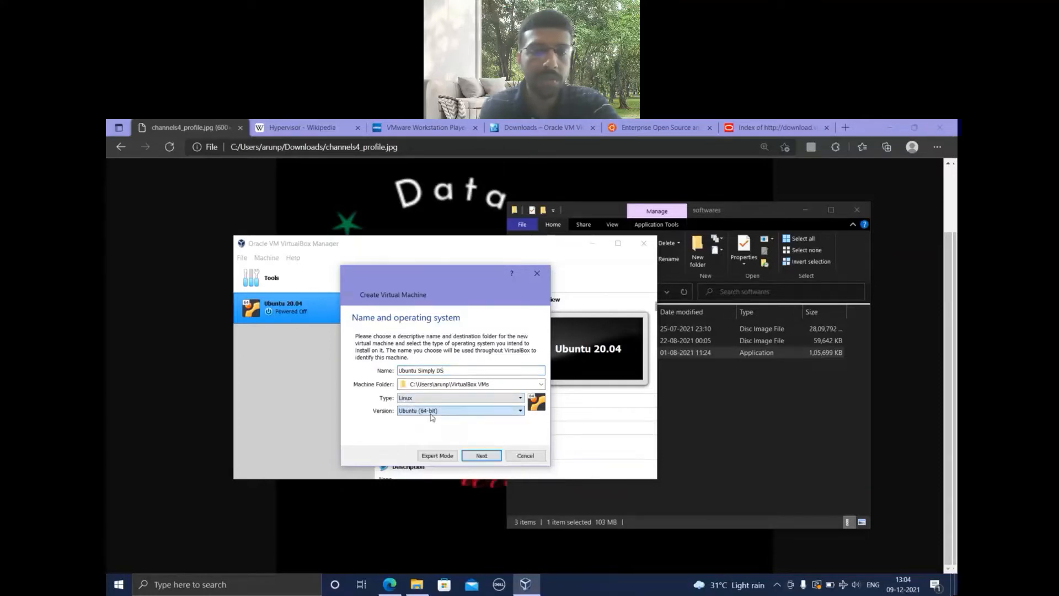
left_click(482, 457)
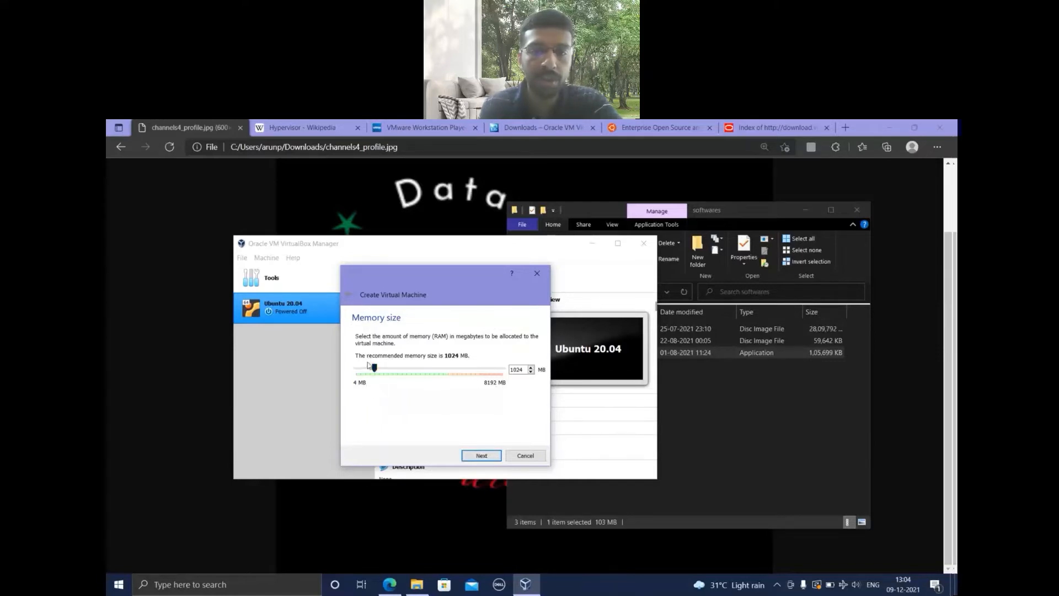
left_click(486, 459)
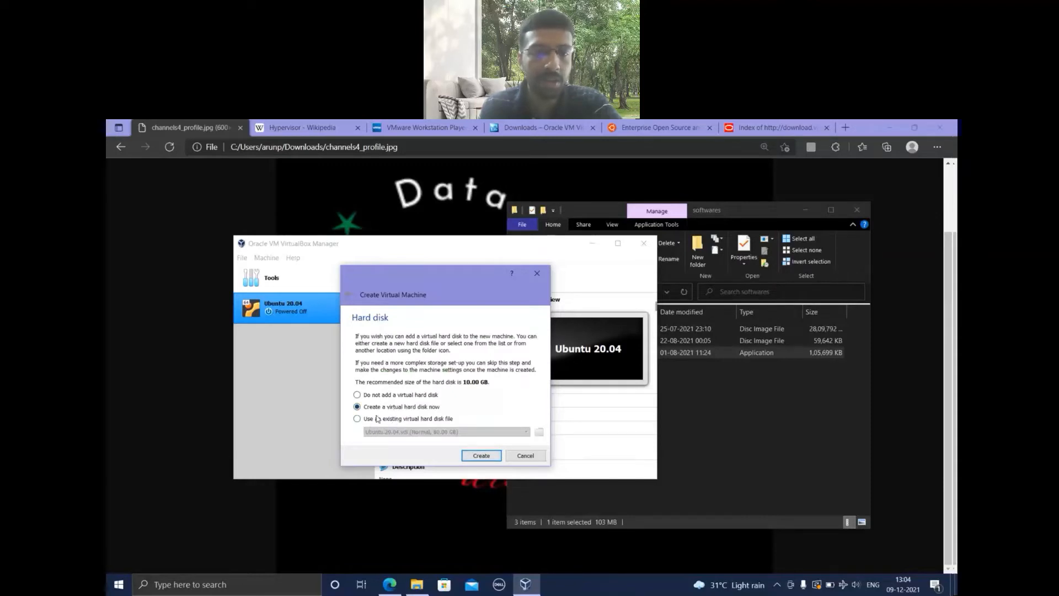
Create a dynamically allocated VDI virtual hard disk of 30.41 GB for the new machine.
left_click(493, 458)
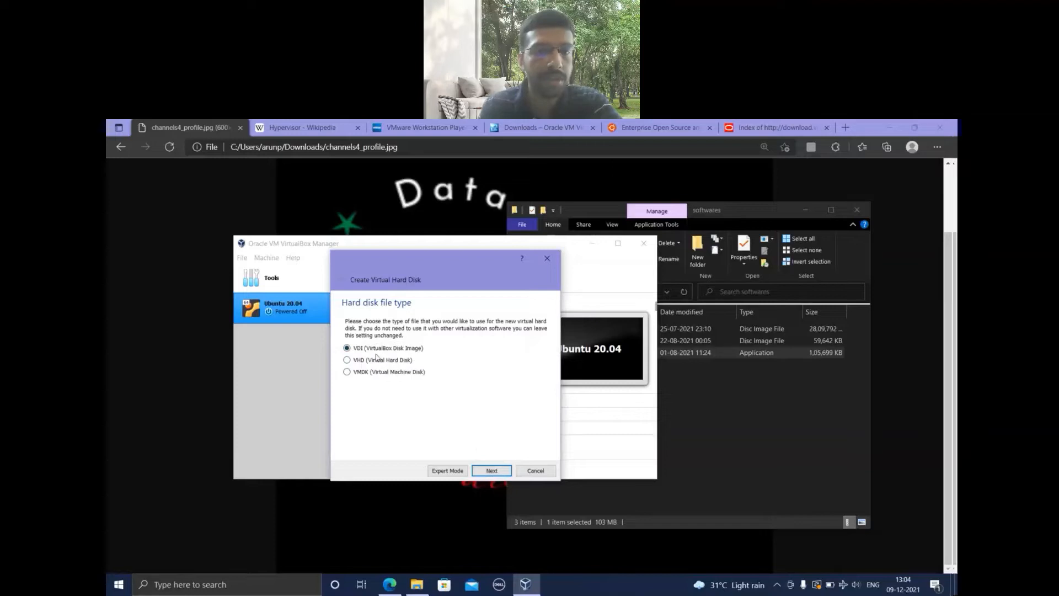
left_click(495, 469)
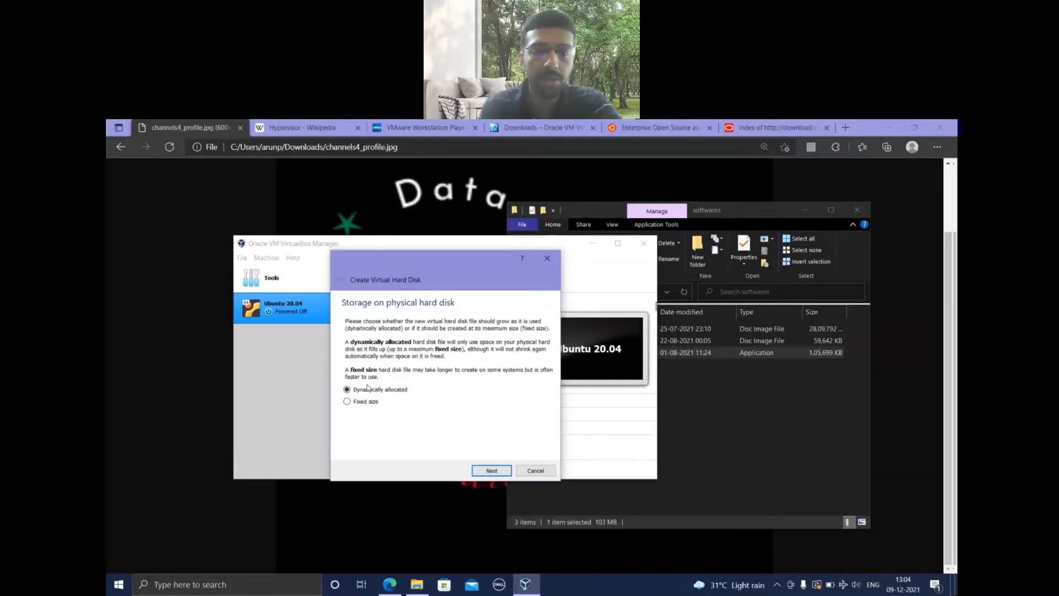
left_click(493, 472)
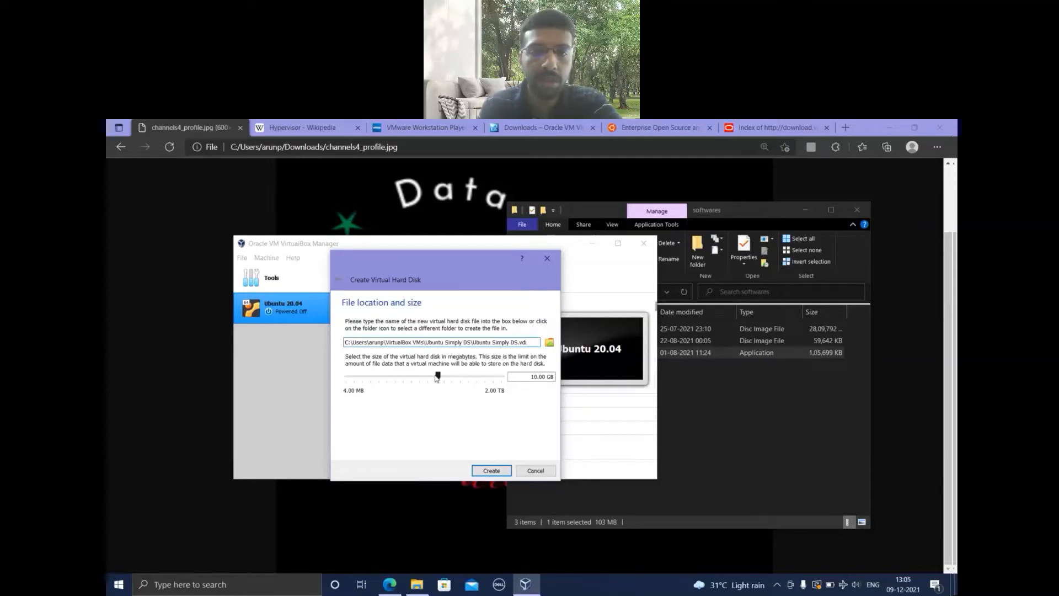
left_click_drag(440, 380, 453, 385)
left_click(491, 471)
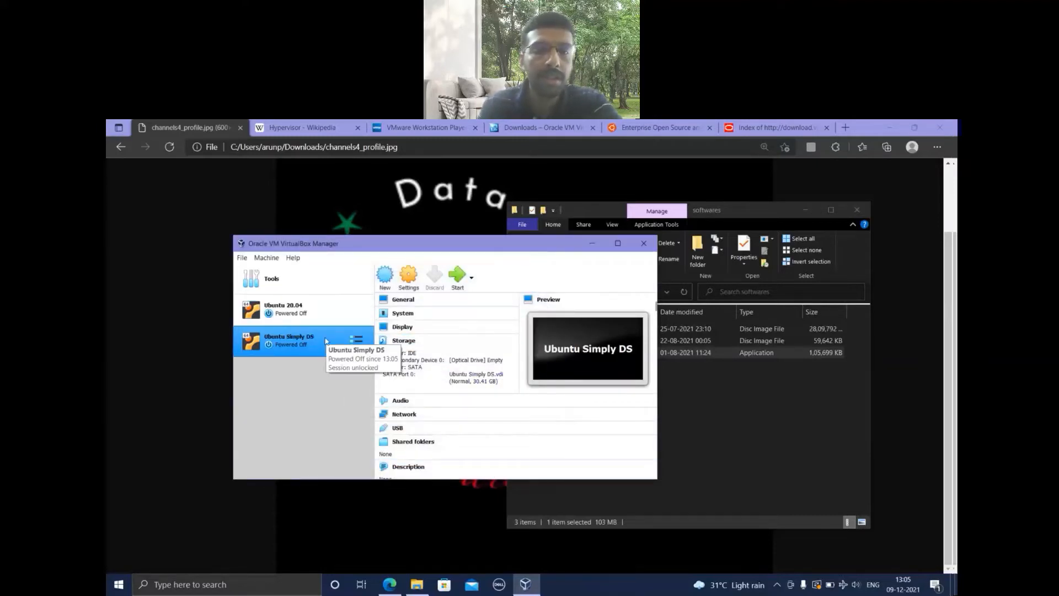
Attach ubuntu-20.04.2.0-desktop-amd64.iso from the softwares folder on DATA (D:) as an optical drive on the machine's IDE controller and save the settings.
left_click(410, 278)
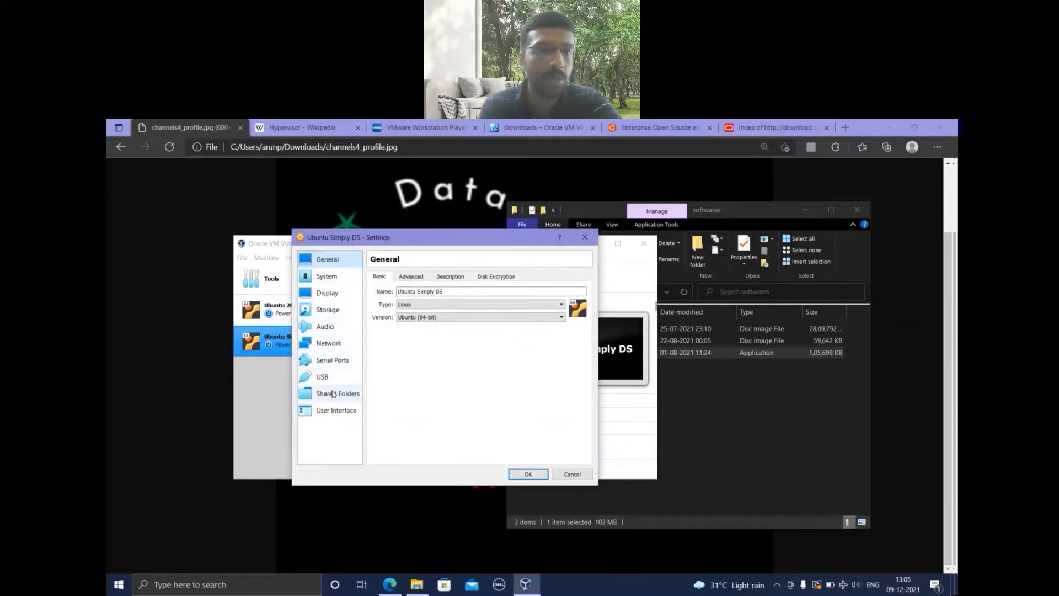
left_click(326, 309)
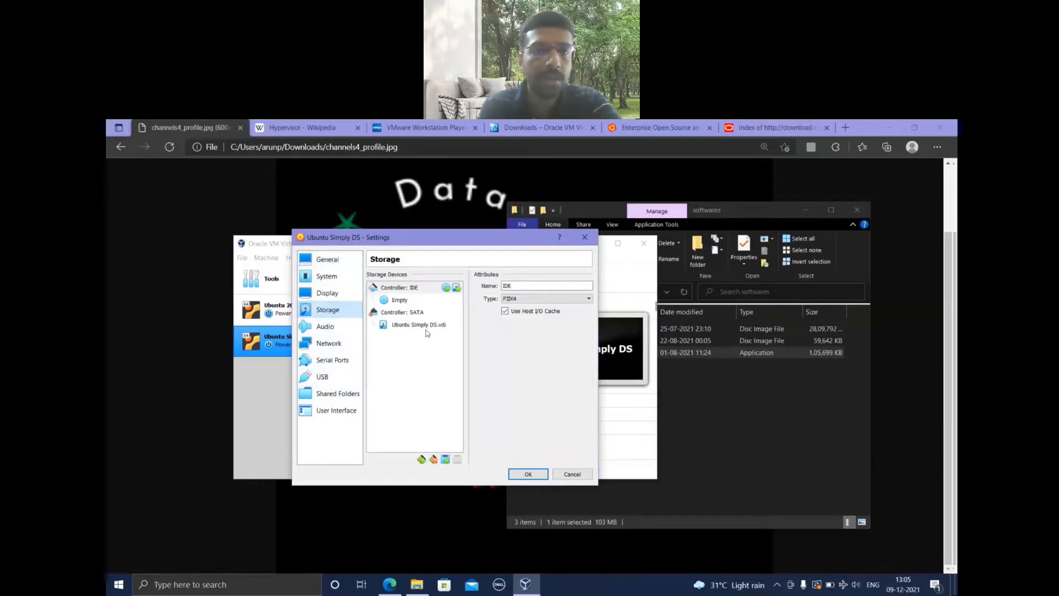
left_click(446, 288)
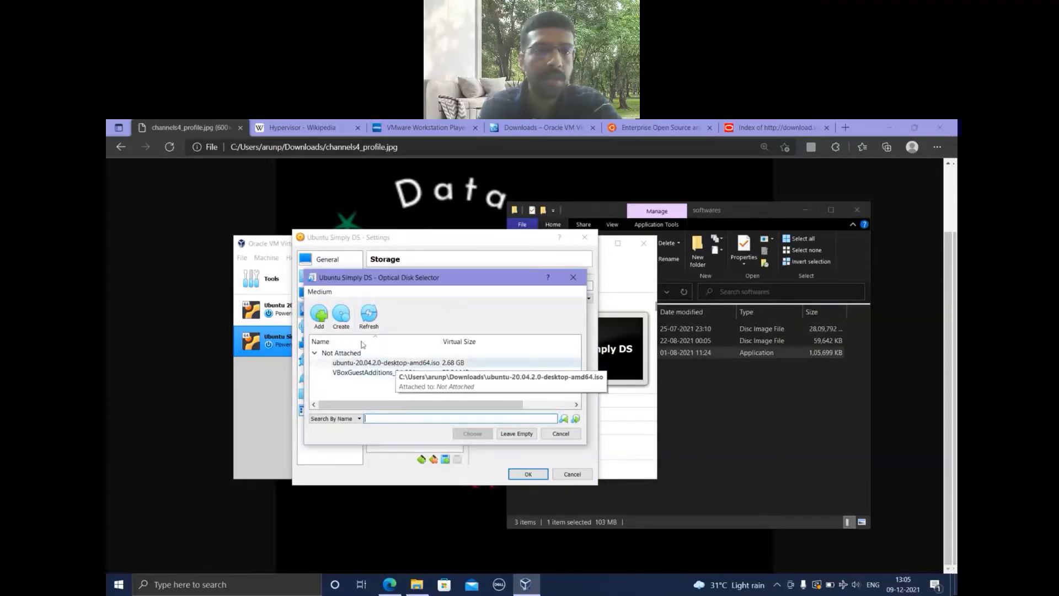
left_click(320, 313)
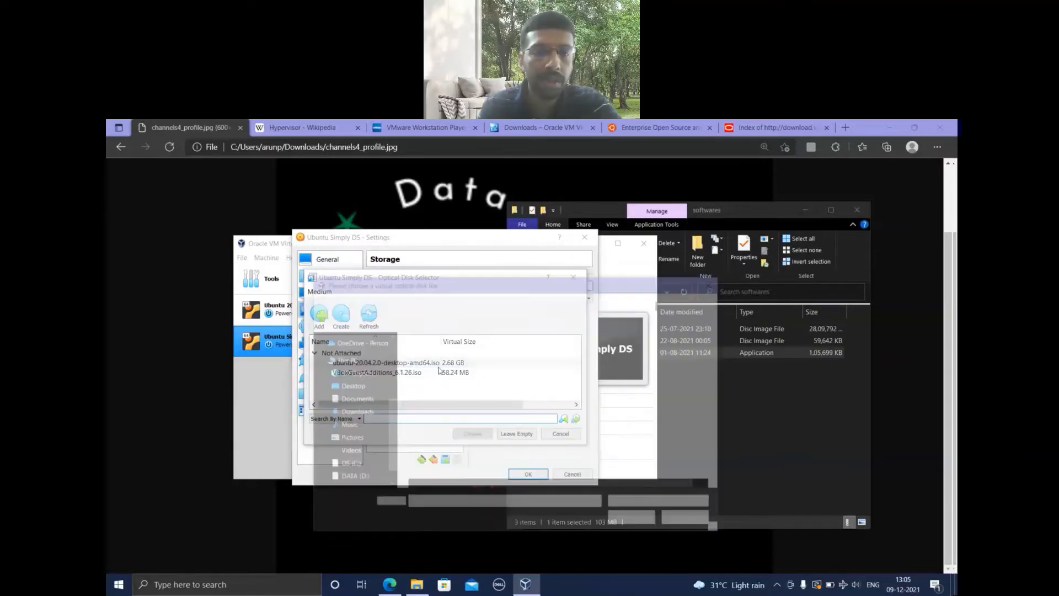
left_click(365, 478)
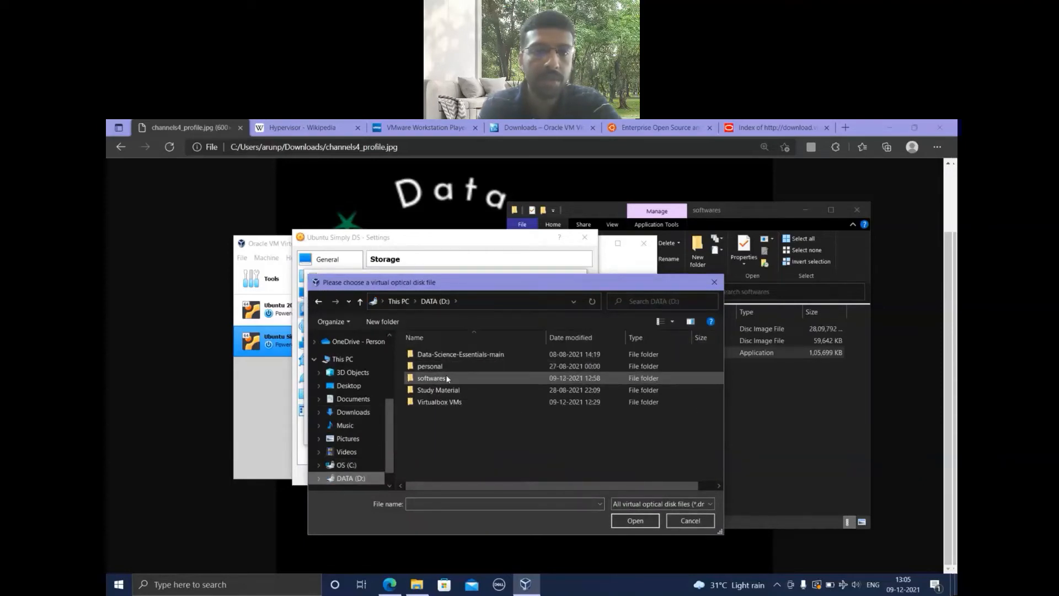
double_click(447, 379)
double_click(441, 357)
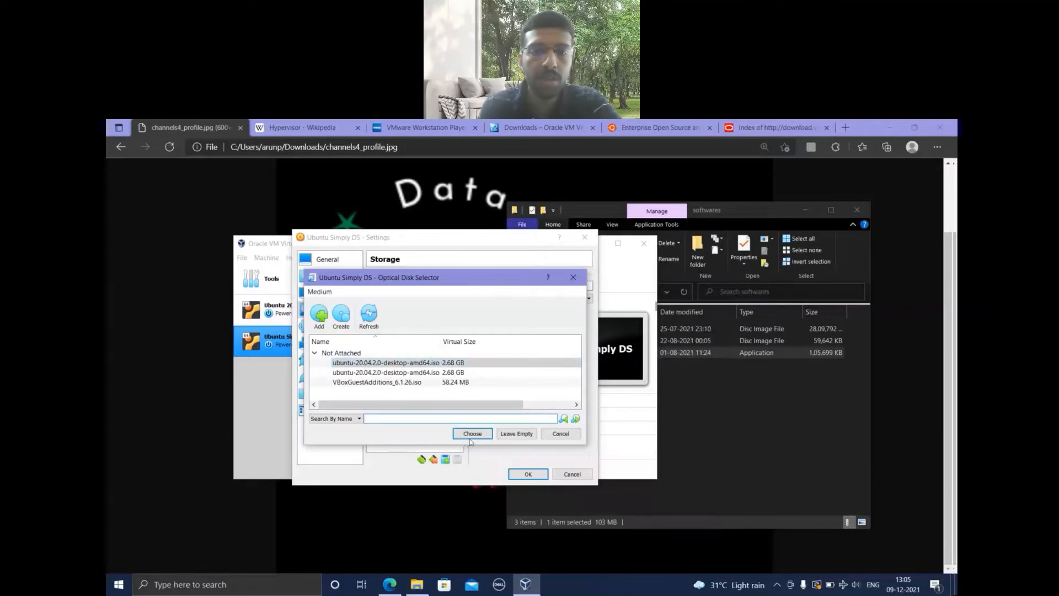
left_click(472, 434)
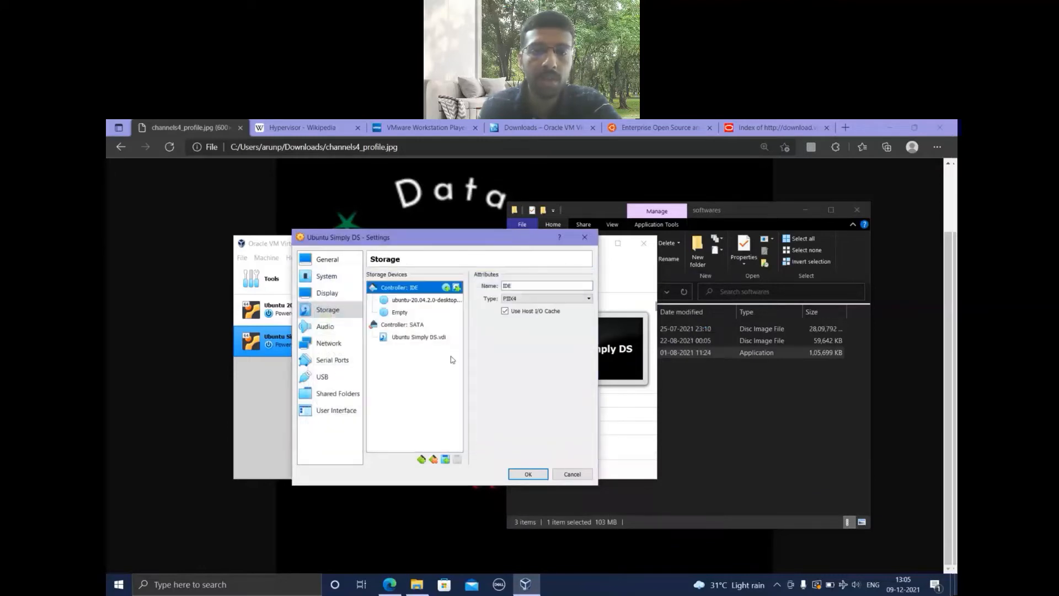
left_click(529, 475)
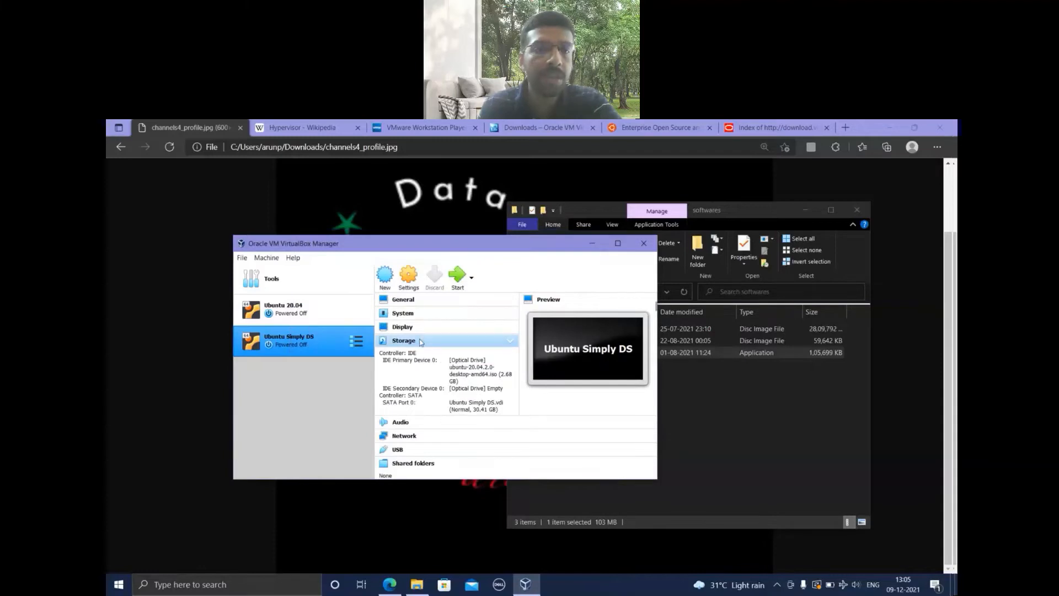
Start the Ubuntu Simply DS machine, dismiss its keyboard capture and mouse integration notices, and cancel the disk check.
left_click(456, 281)
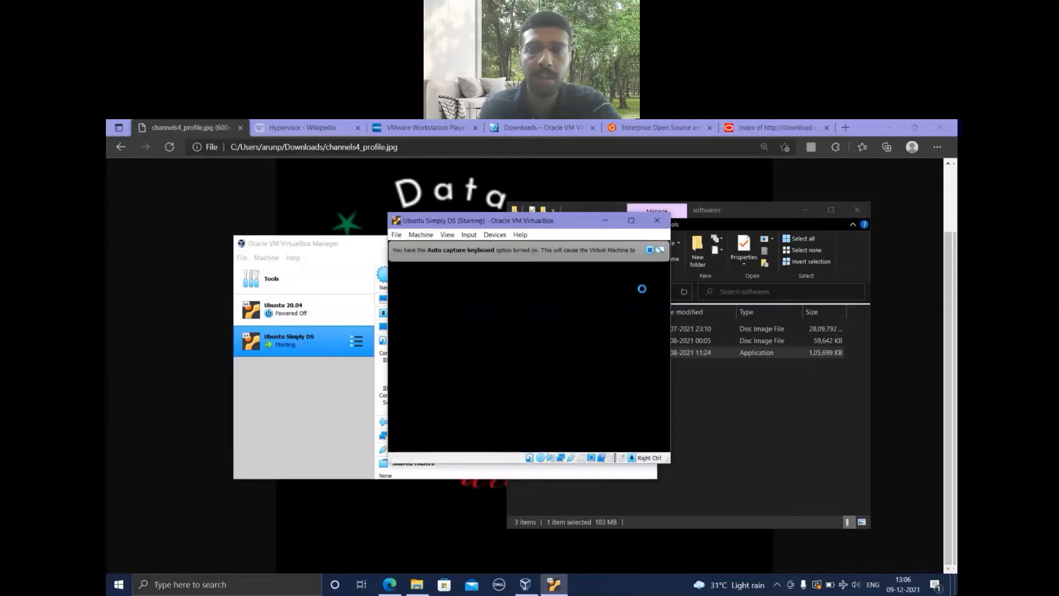
left_click(650, 250)
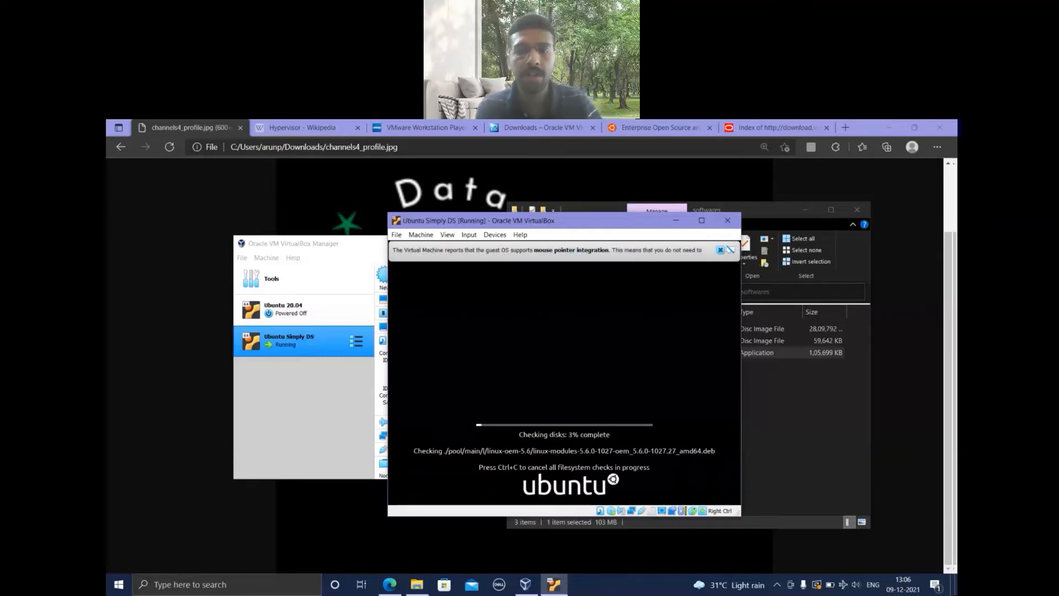
left_click(721, 250)
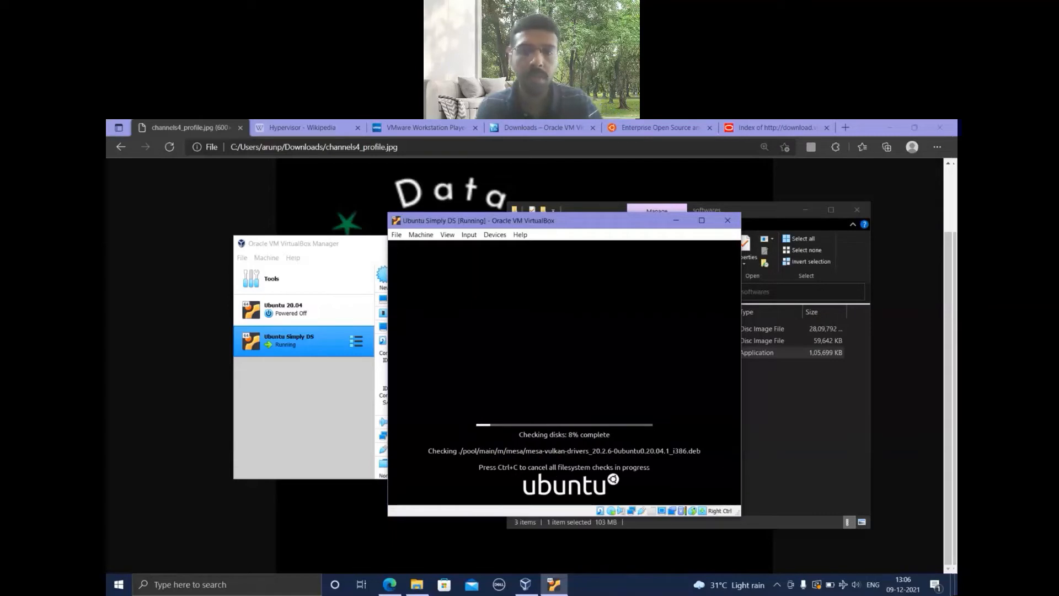
key("ctrl+c")
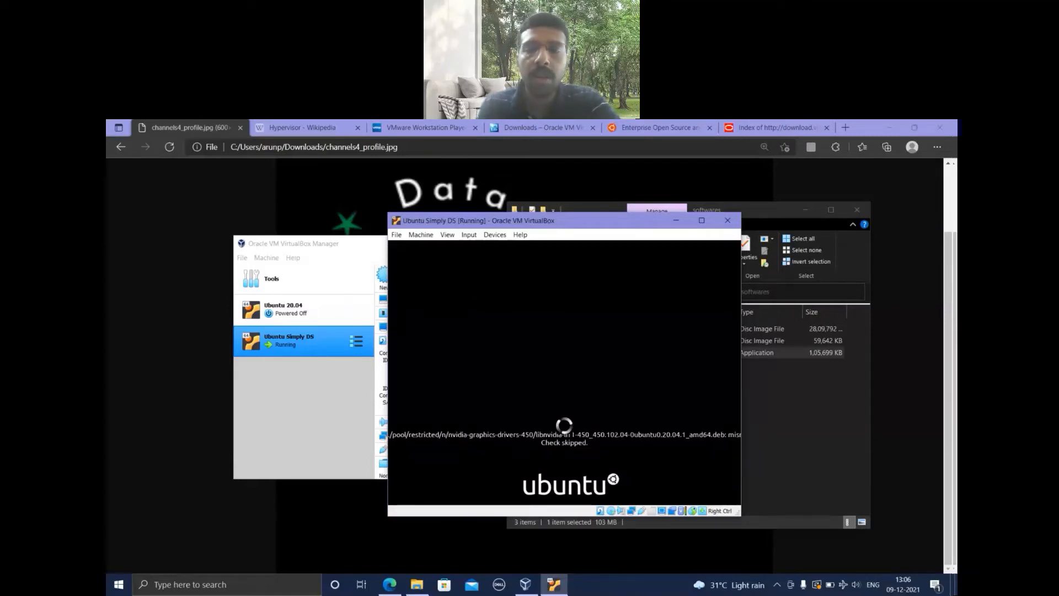
Reposition the virtual machine window and begin installing Ubuntu in English from the Welcome screen.
left_click_drag(568, 224, 547, 212)
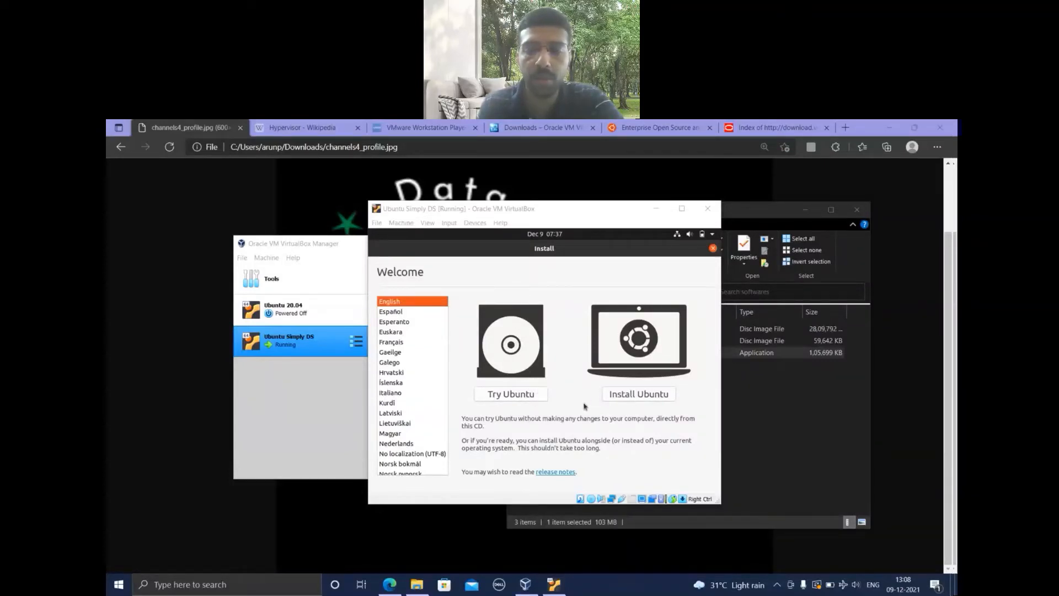
left_click(638, 395)
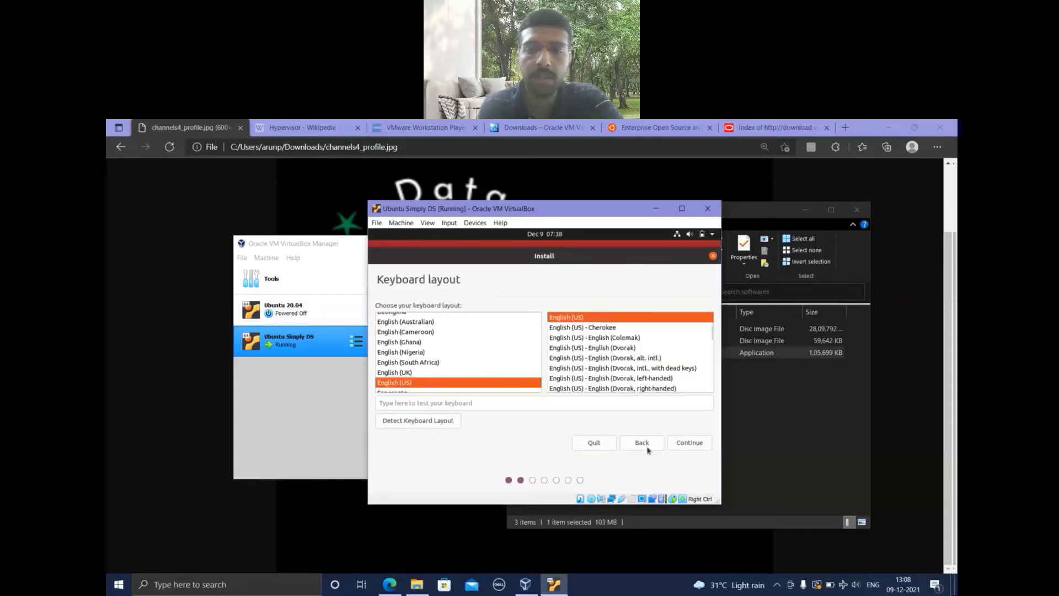
Accept the English (US) keyboard layout and a normal installation that downloads updates while installing Ubuntu.
left_click(680, 443)
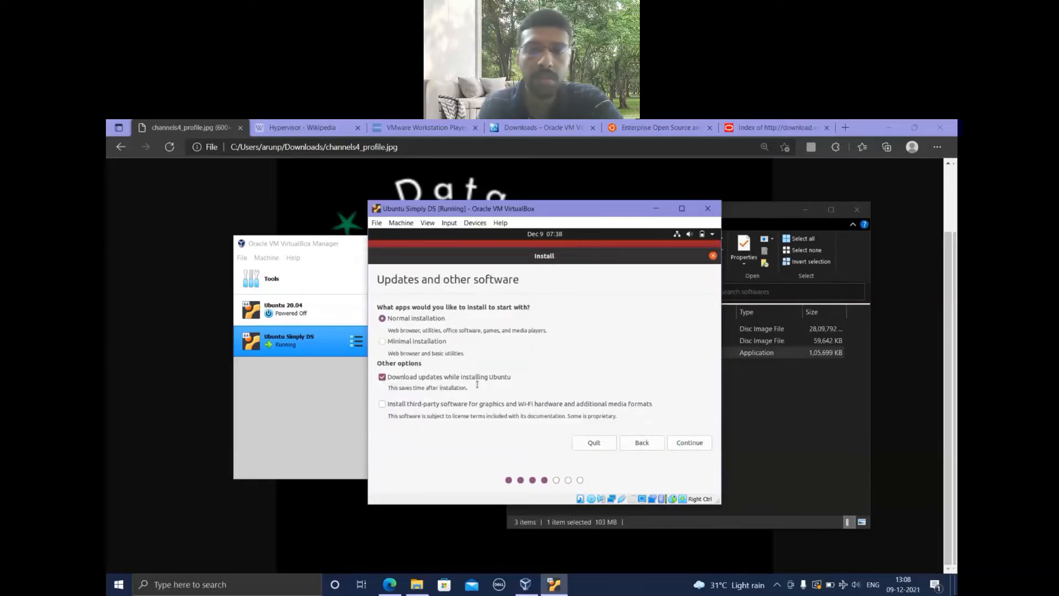
left_click(689, 444)
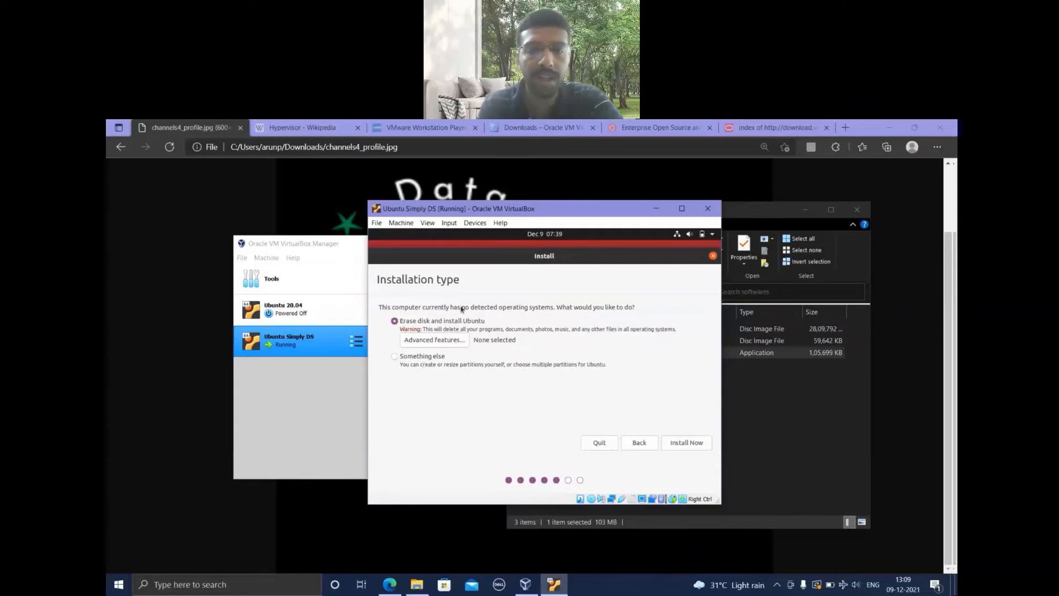
Start the installation with the erase-disk option, confirm writing the changes to disk, and accept Kolkata as the location.
left_click(680, 443)
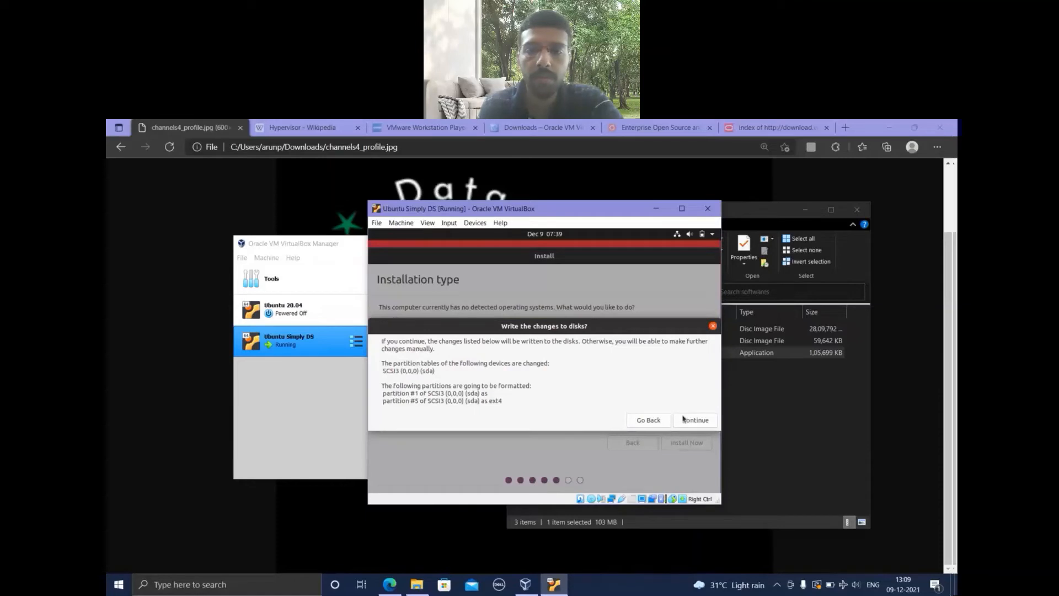
left_click(683, 420)
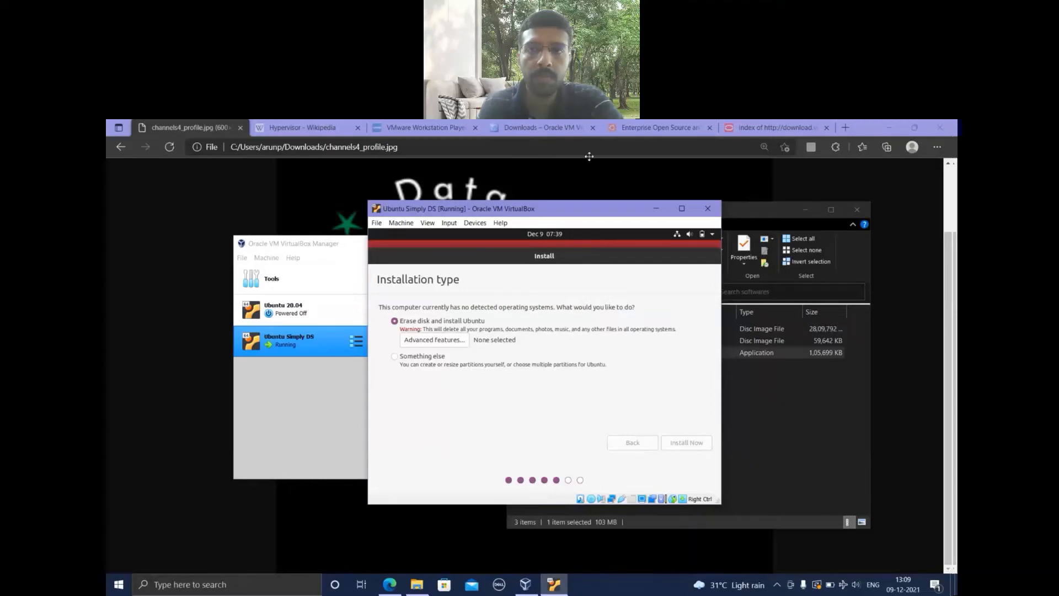
left_click(618, 146)
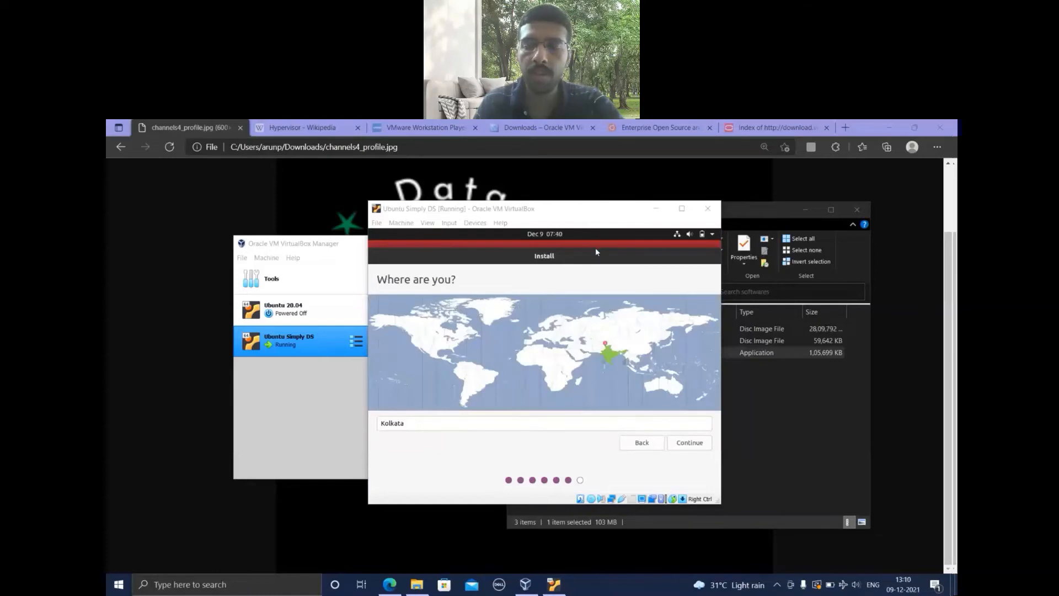
left_click(690, 444)
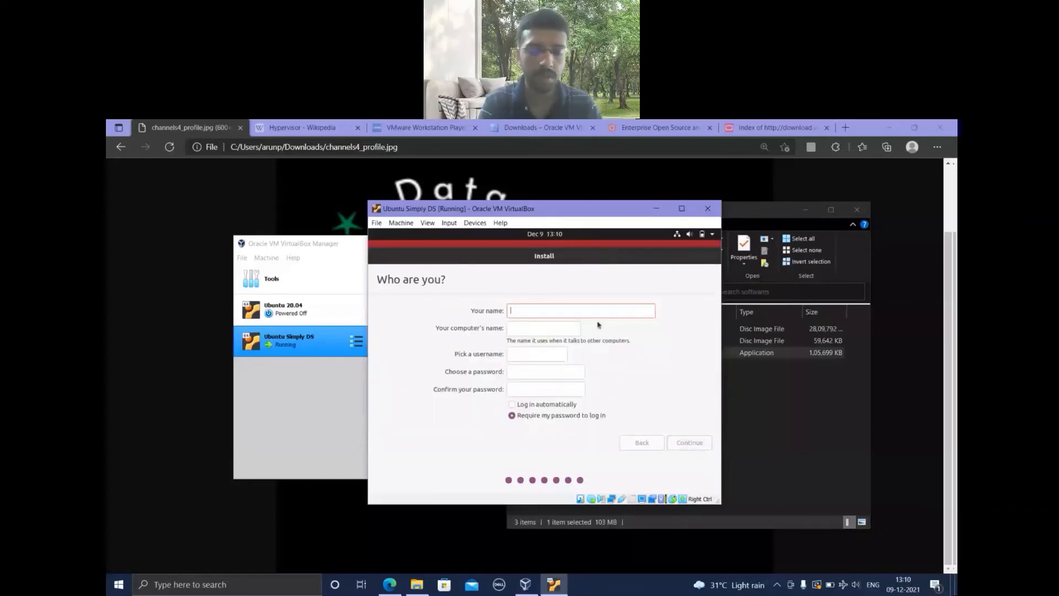
Enter Simply Data Science as the name for the new Ubuntu account.
type("Simple")
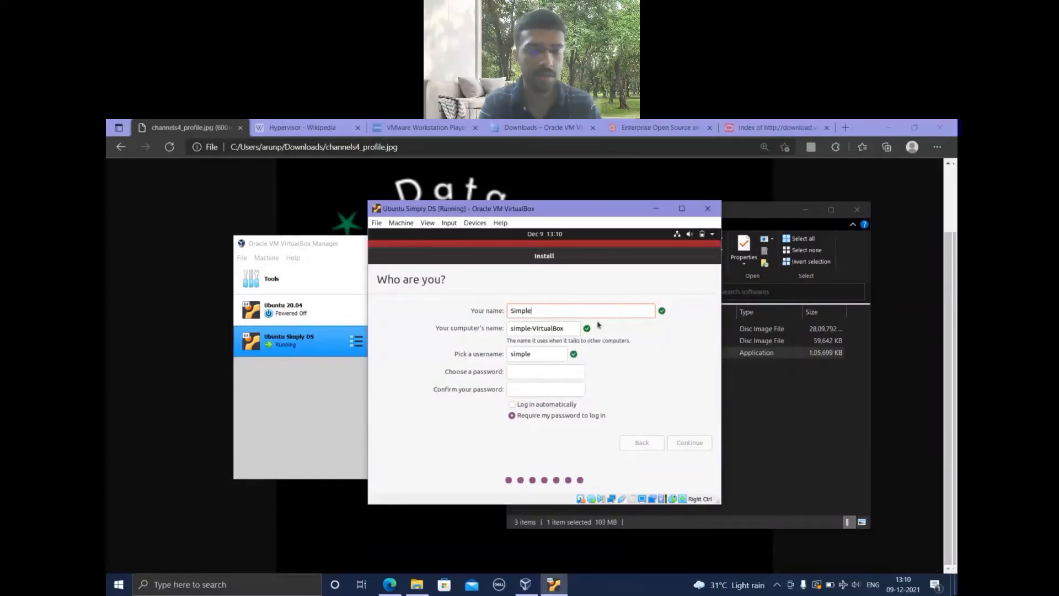
key("BackSpace")
type("y SDS")
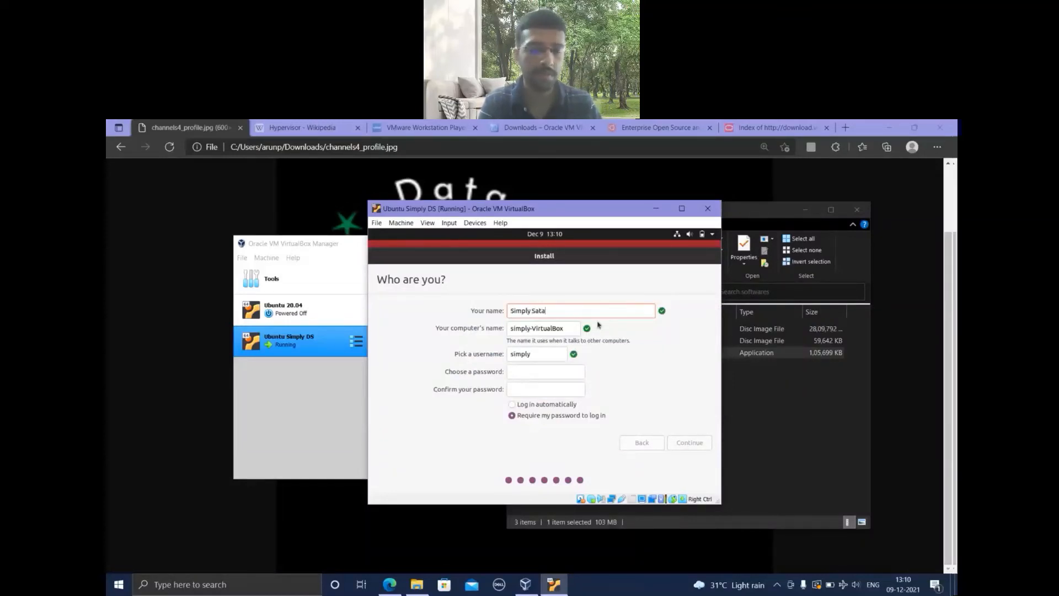
key("BackSpace")
key("BackSpace")
key("BackSpace")
type("Data Science")
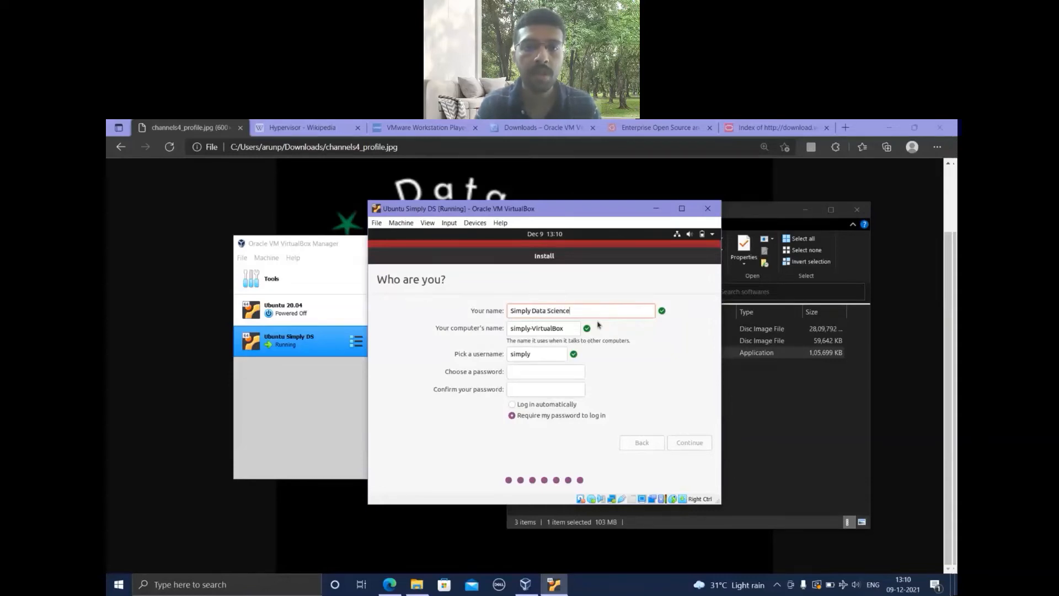
Enter and confirm the account password, choose automatic login, and continue the installation.
left_click(541, 373)
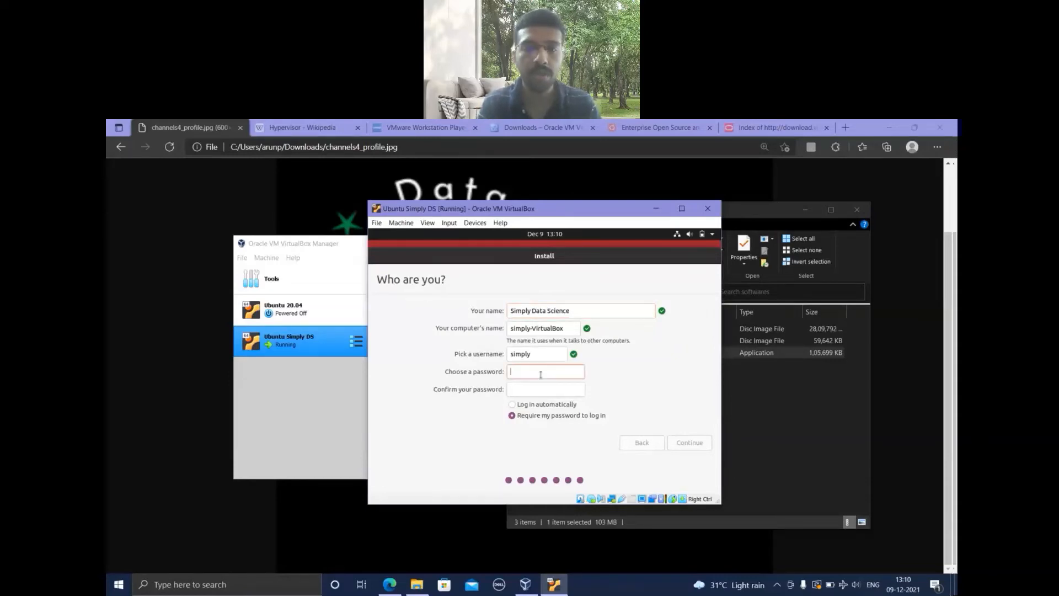
type("********")
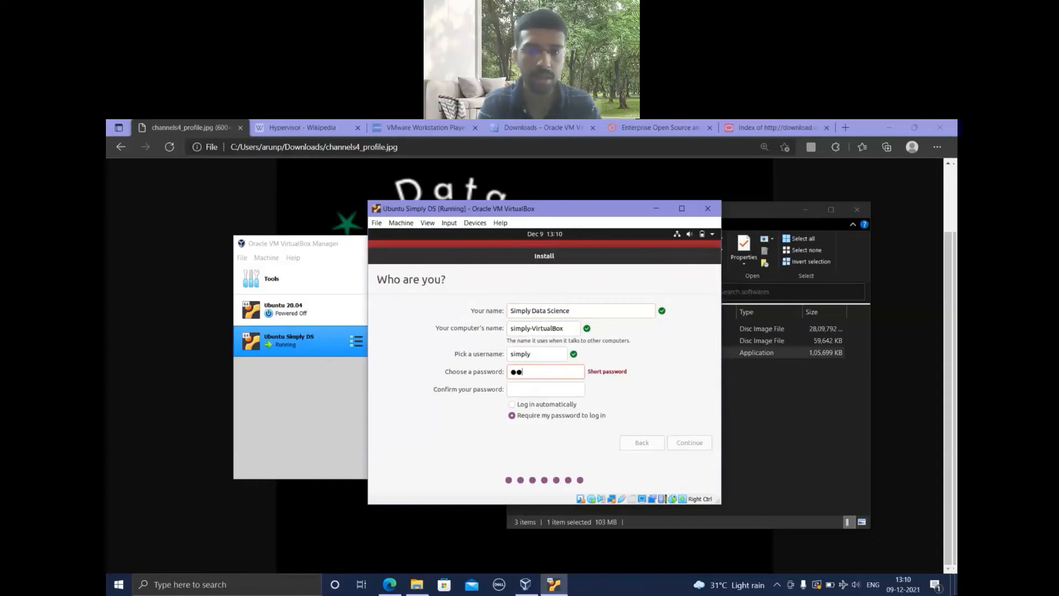
type("****")
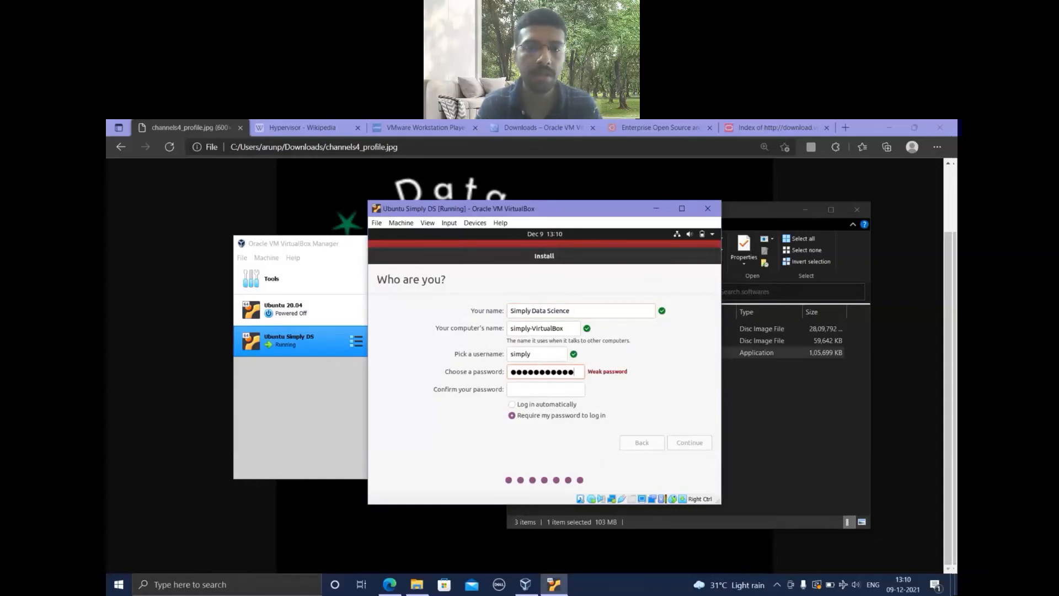
left_click(542, 389)
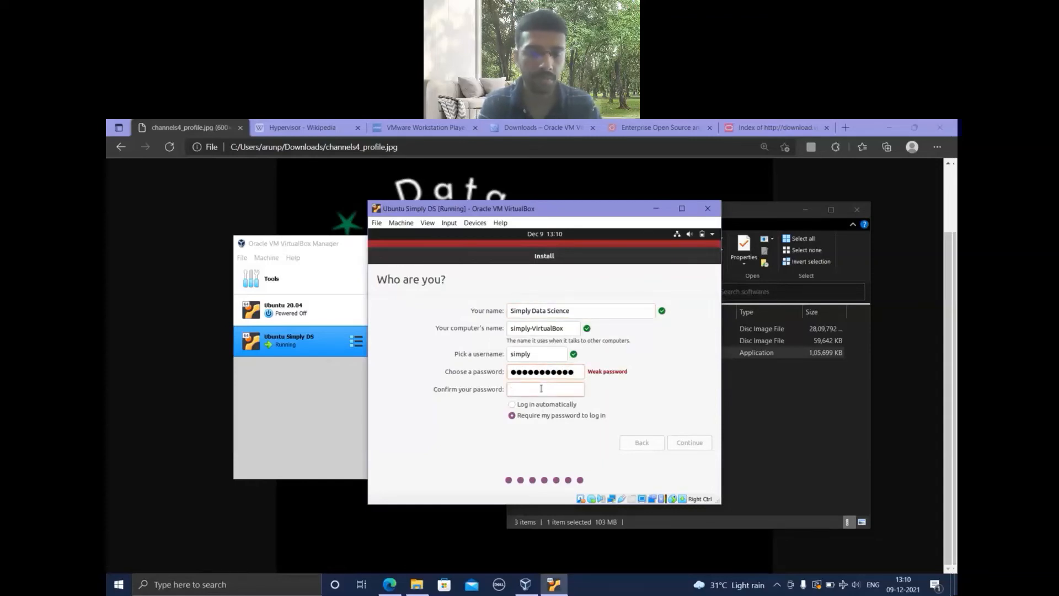
type("*********")
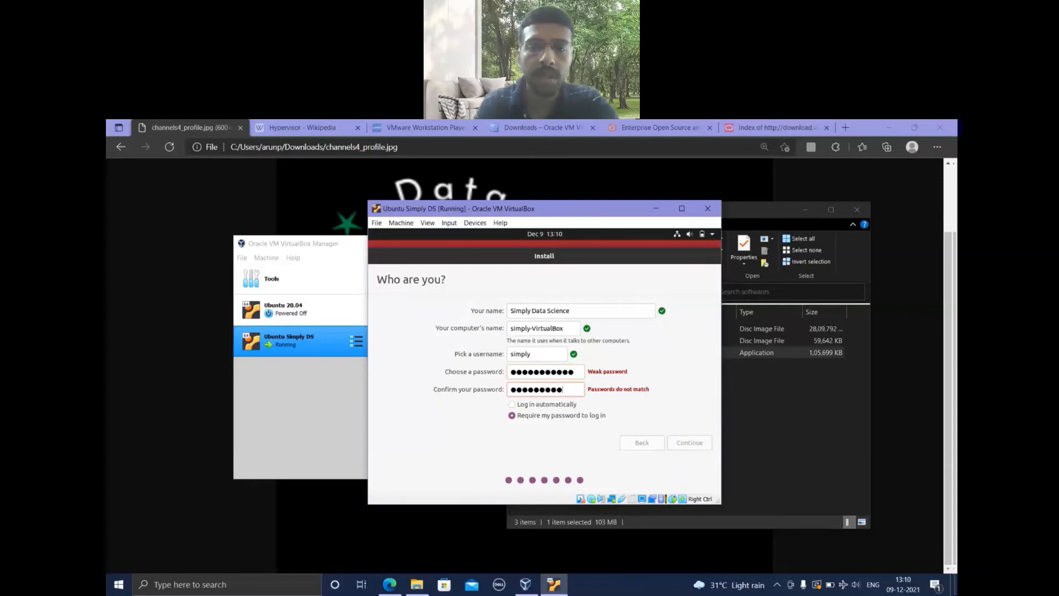
type("***")
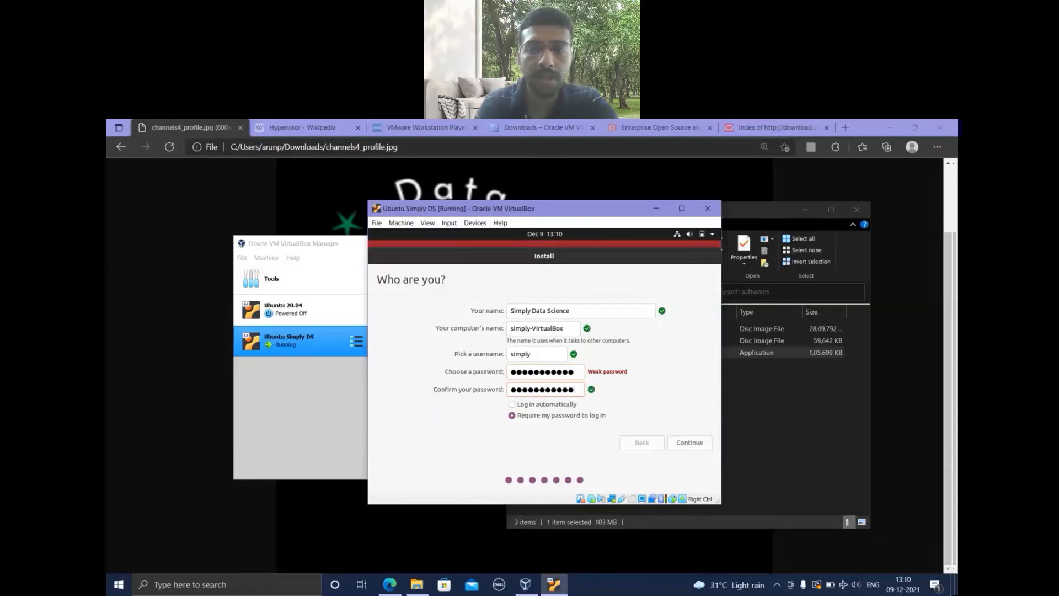
left_click(530, 407)
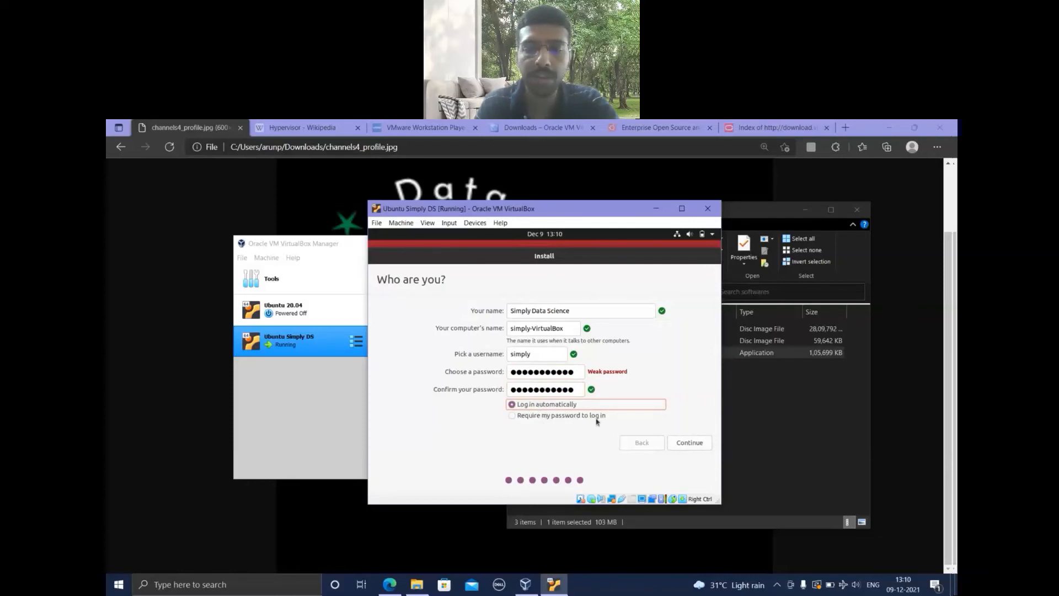
left_click(690, 444)
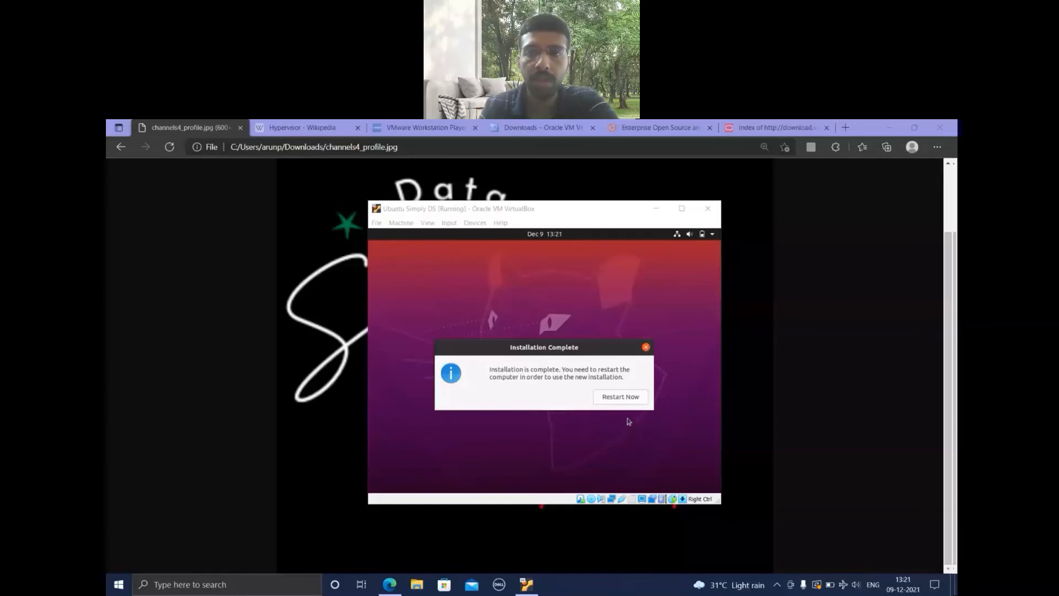
Restart the virtual machine into the new Ubuntu installation, confirming the prompt to remove the installation medium.
left_click(620, 399)
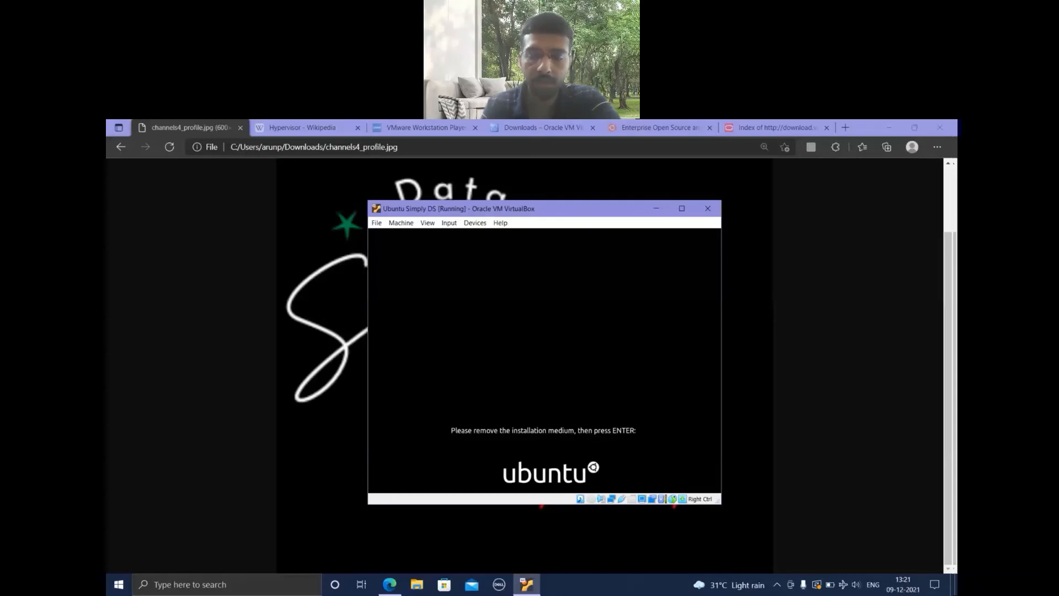
key("Return")
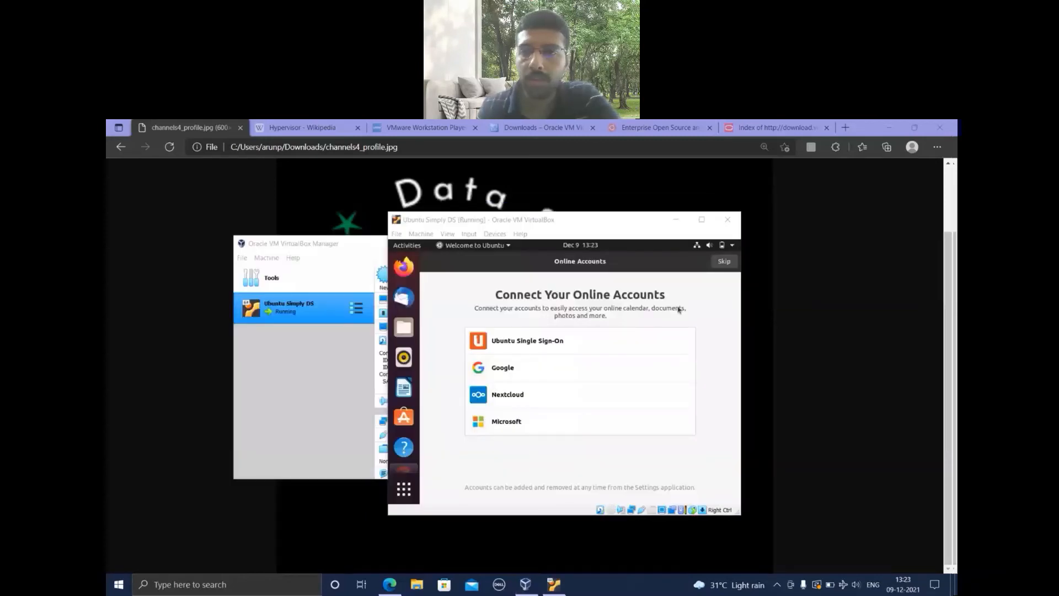
Complete the Ubuntu welcome setup, skipping online accounts and Livepatch, declining to send system info, and leaving Location Services off.
left_click(725, 269)
left_click(725, 269)
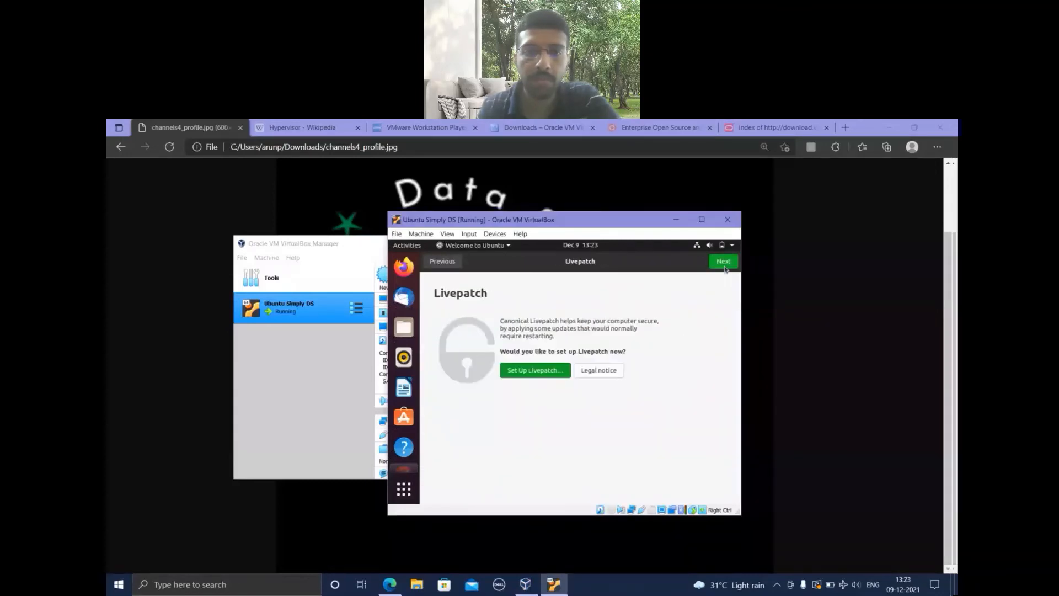
left_click(724, 264)
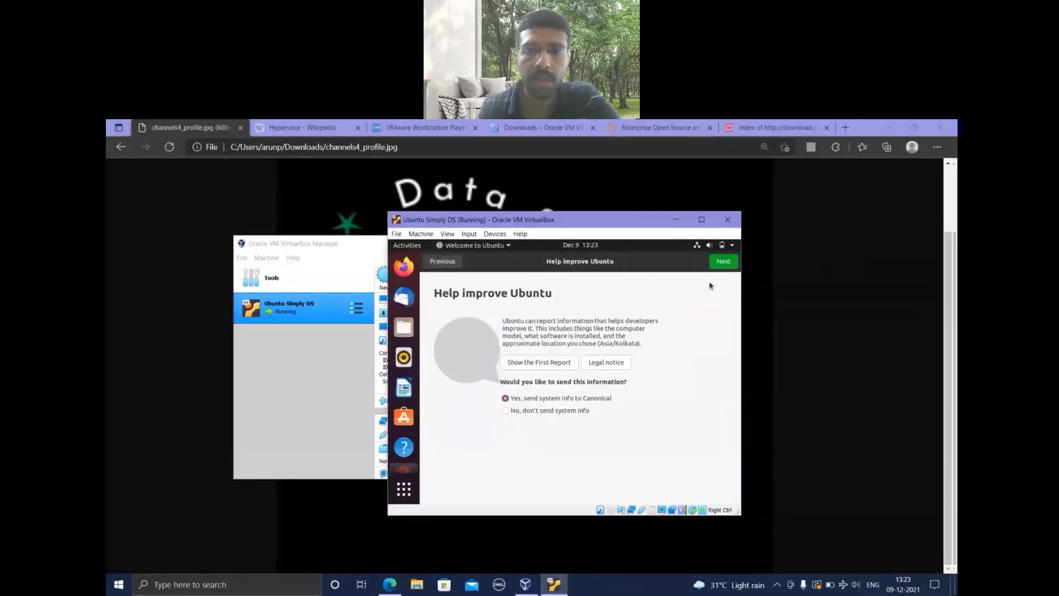
left_click(578, 414)
left_click(720, 264)
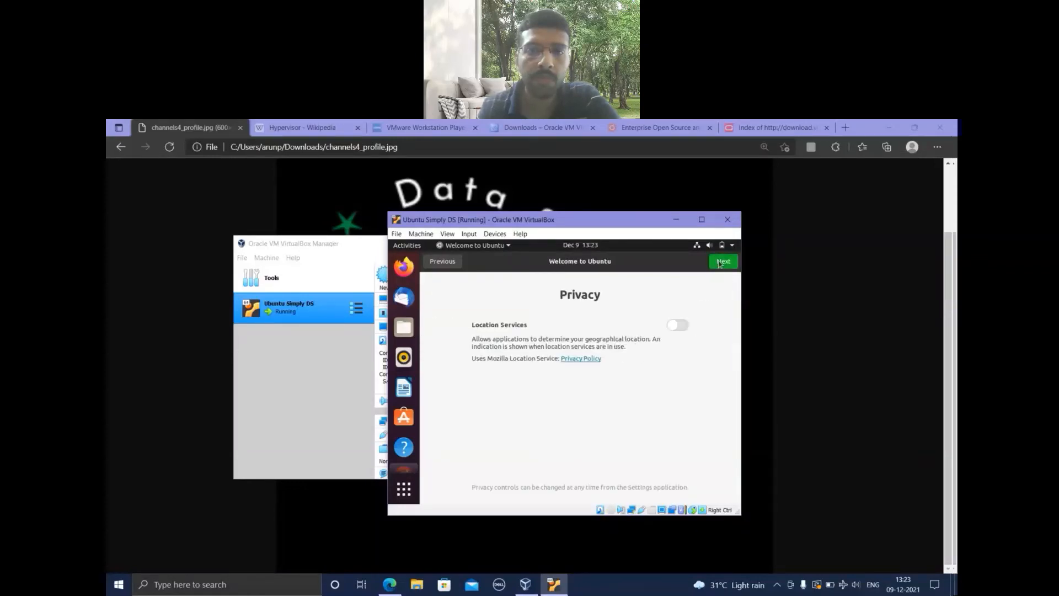
left_click(721, 262)
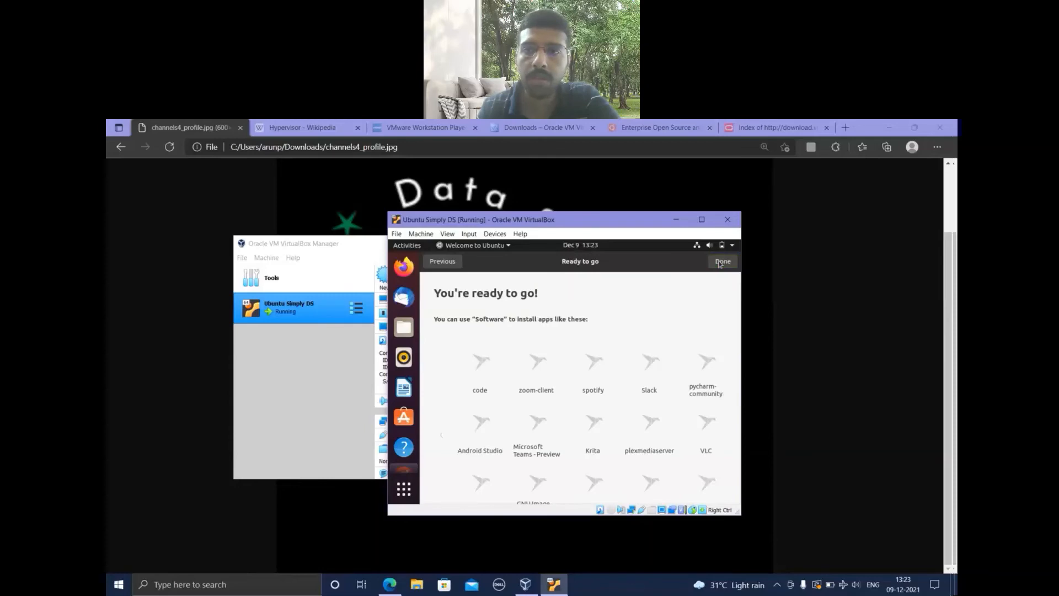
left_click(721, 263)
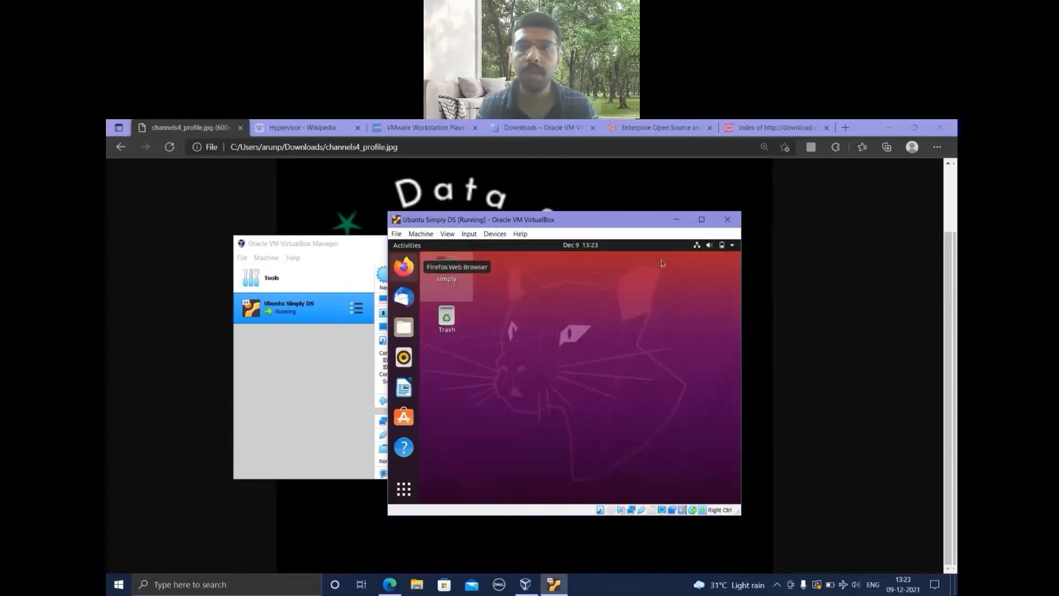
View the Ubuntu desktop in a maximized window, restore the window size, and open the Firefox Web Browser.
left_click(702, 220)
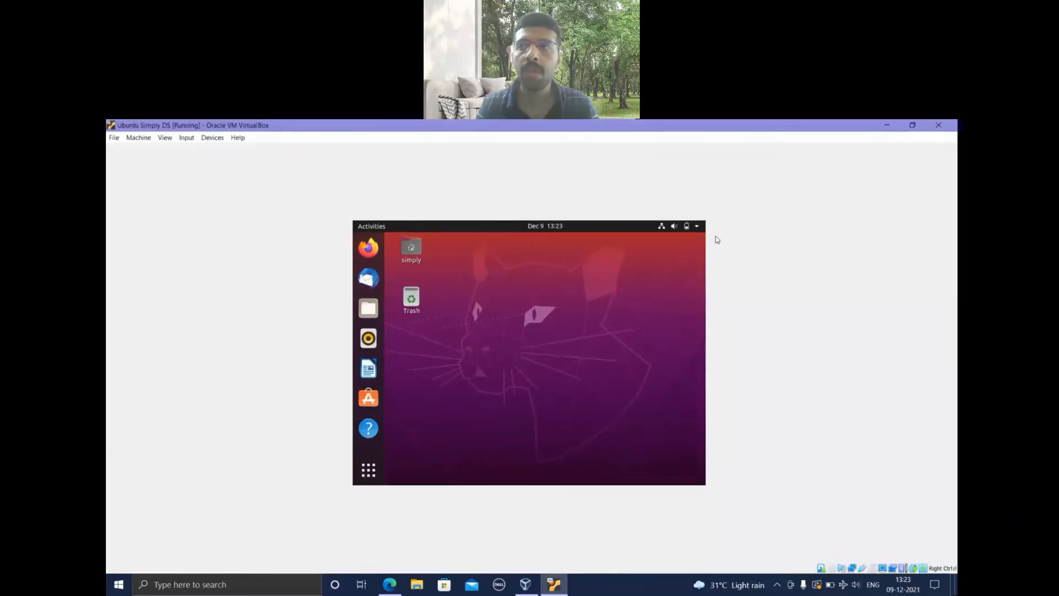
left_click(913, 125)
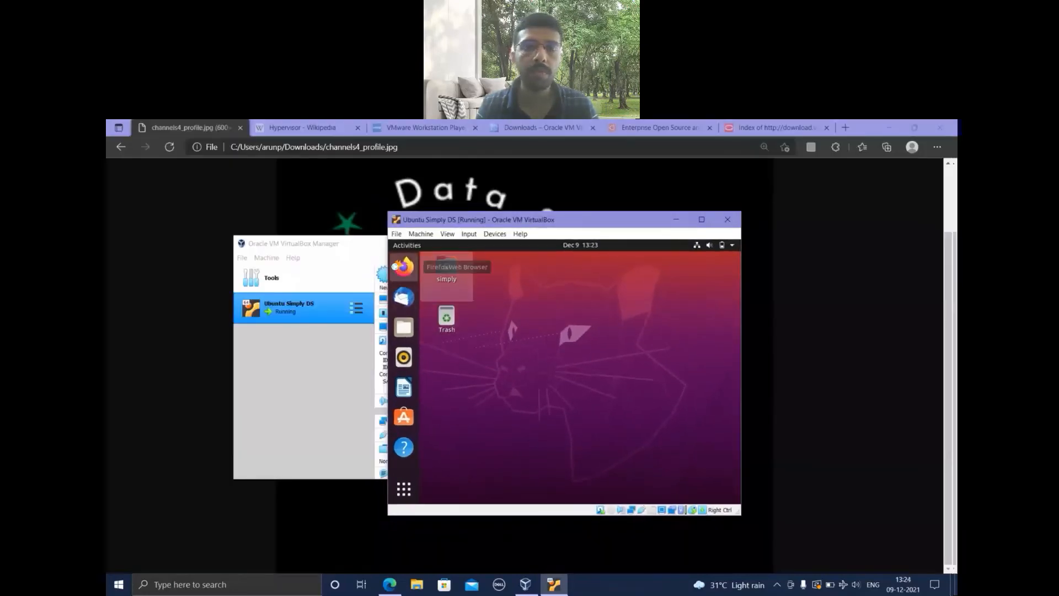
left_click(402, 267)
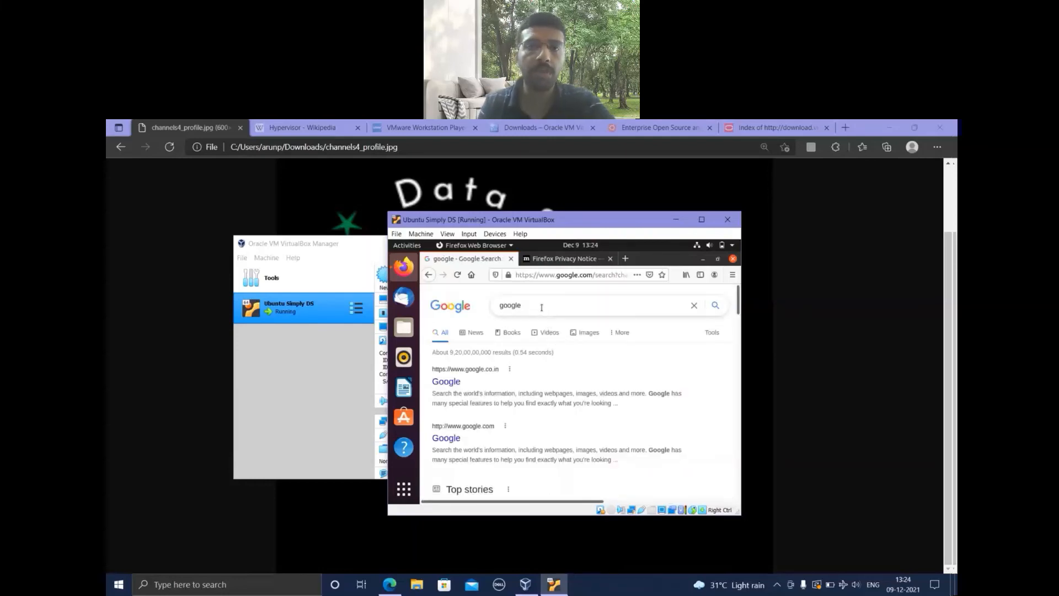
left_click(469, 234)
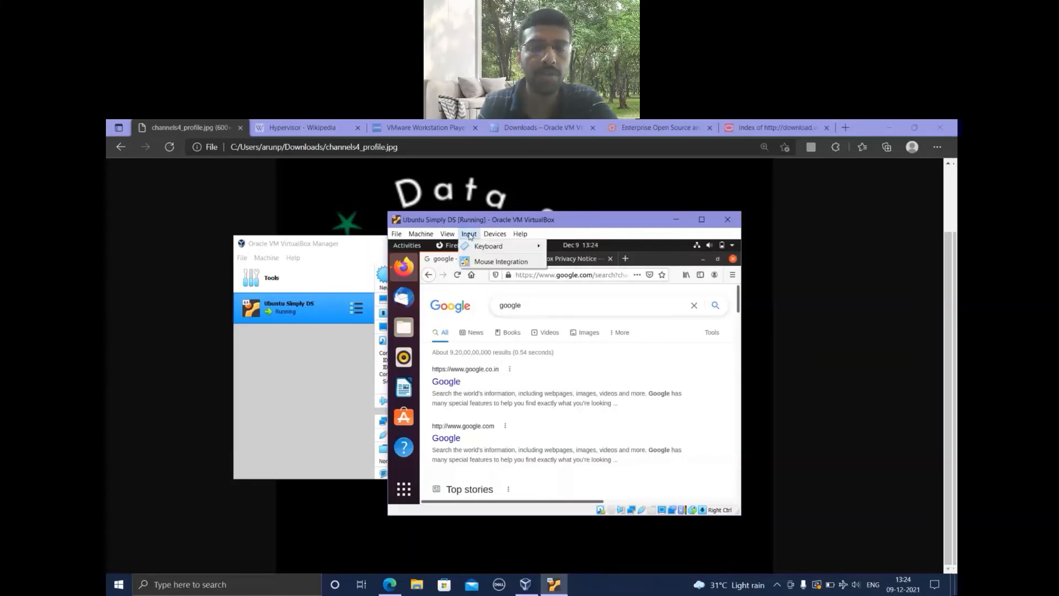
mouse_move(426, 235)
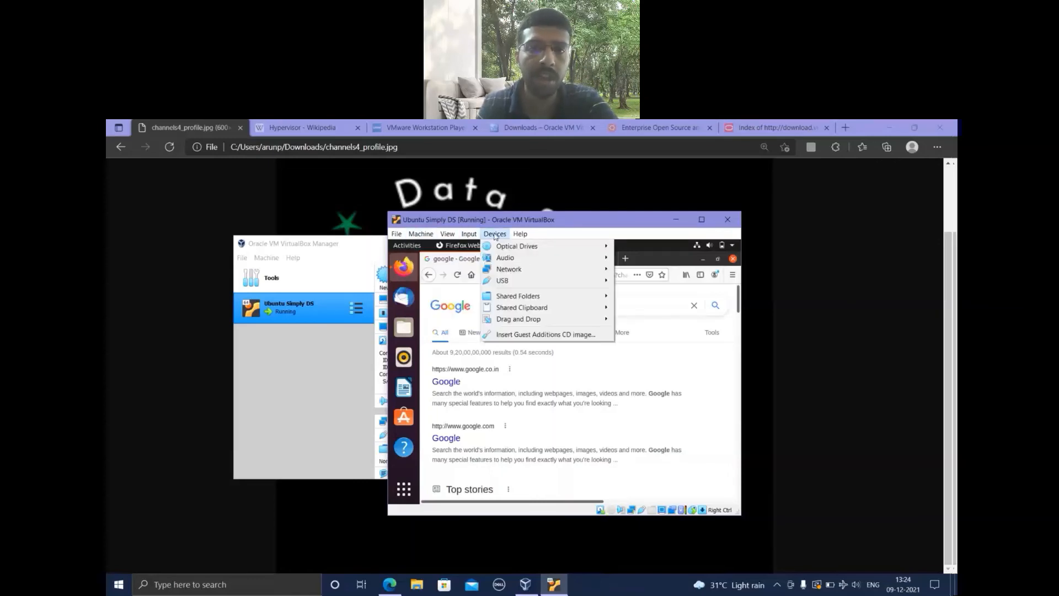
mouse_move(495, 236)
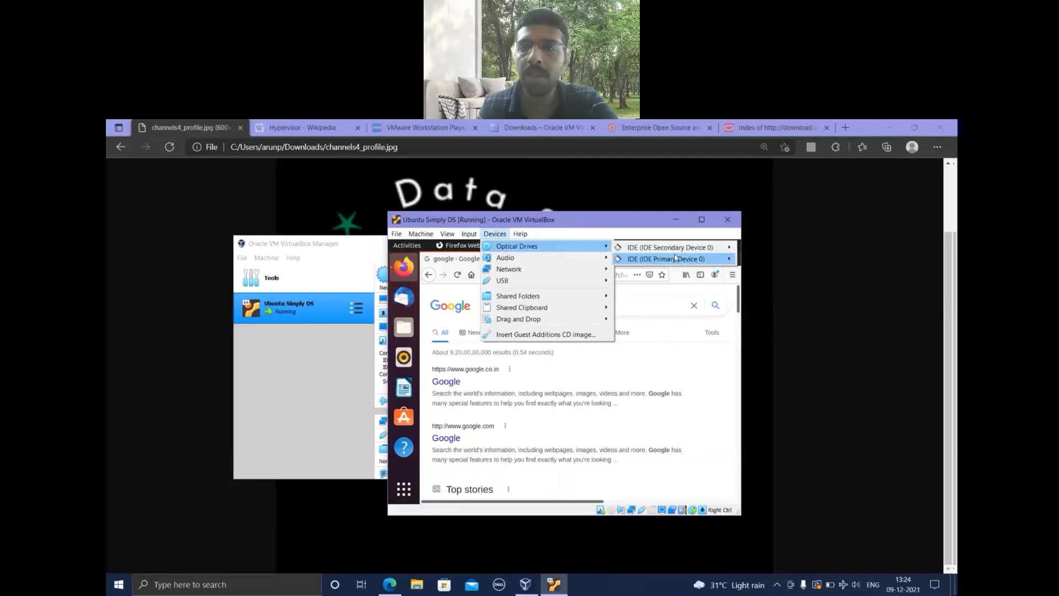
mouse_move(712, 252)
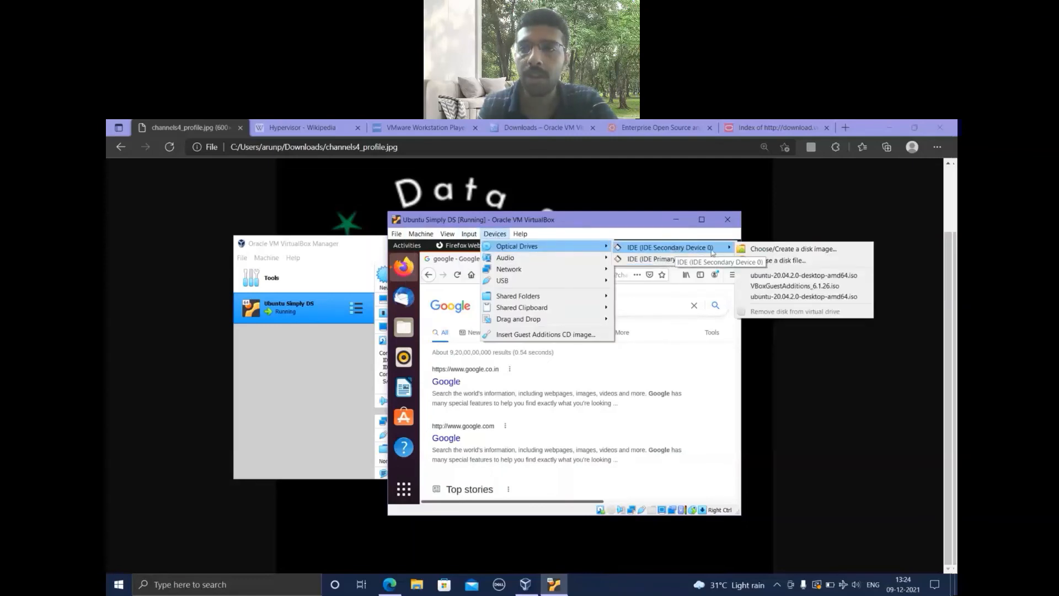
left_click(778, 262)
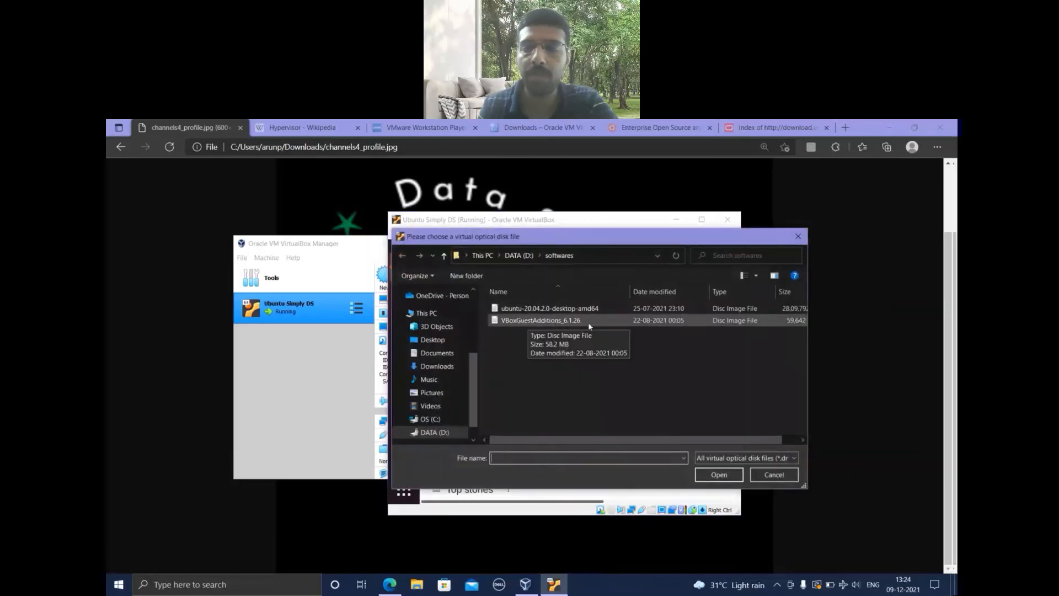
left_click(798, 236)
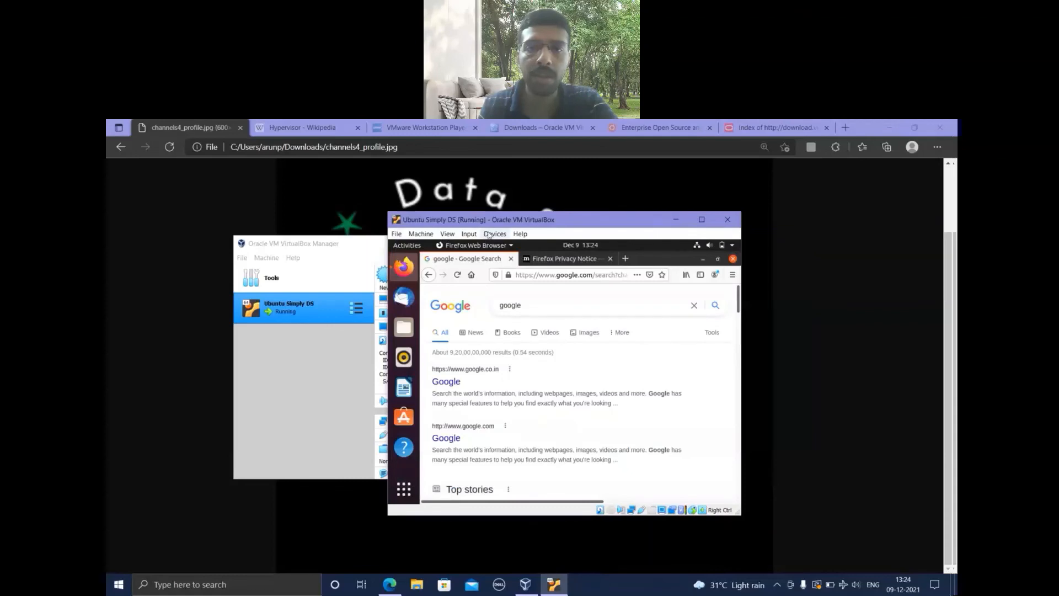
Mount VBoxGuestAdditions_6.1.26.iso in the IDE Secondary Device 0 optical drive and minimize the Firefox window in Ubuntu.
left_click(495, 234)
mouse_move(499, 249)
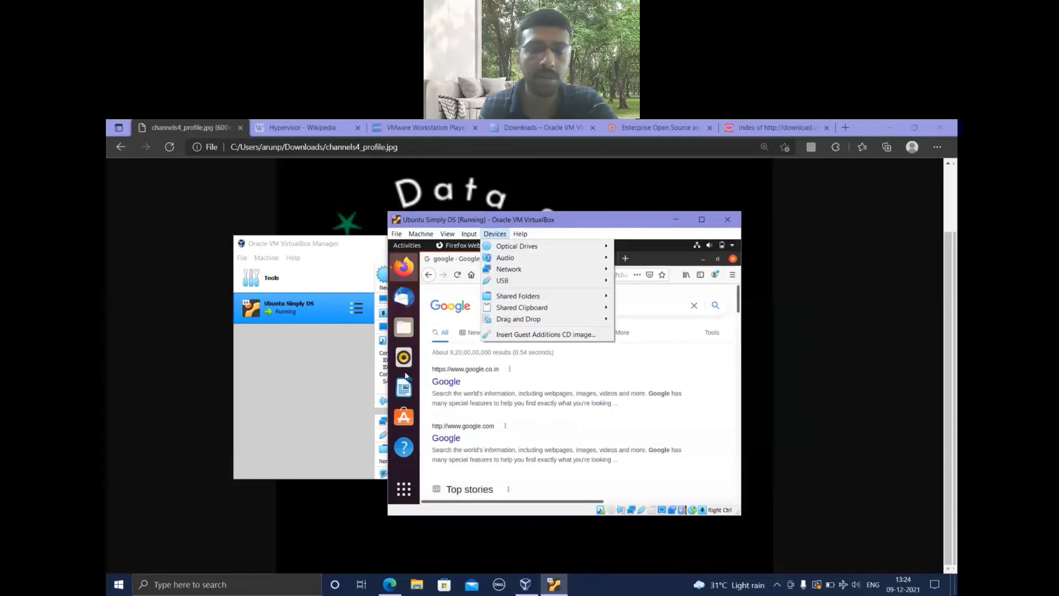
mouse_move(541, 247)
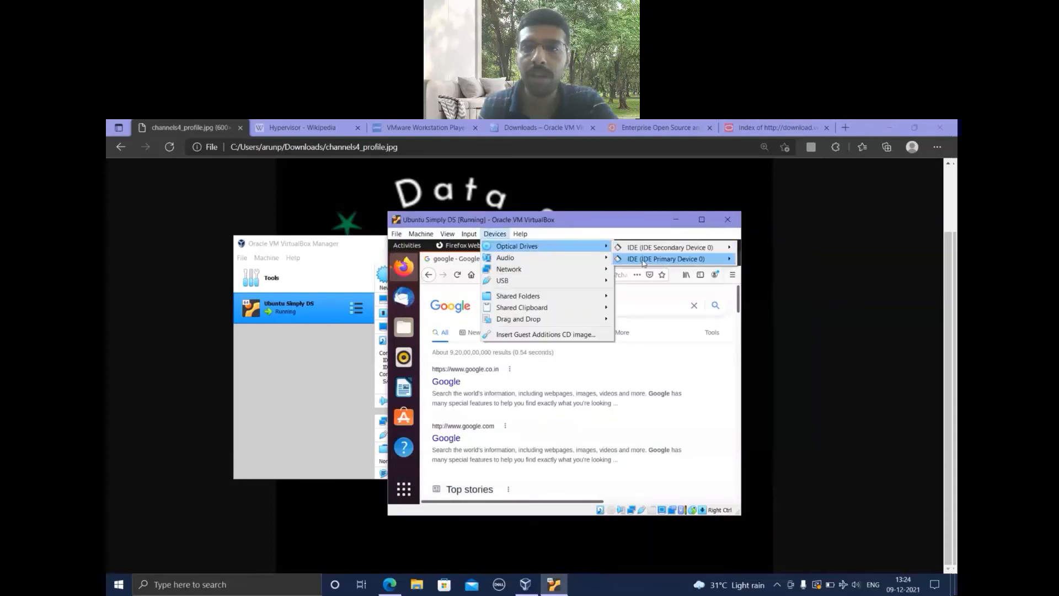
mouse_move(665, 251)
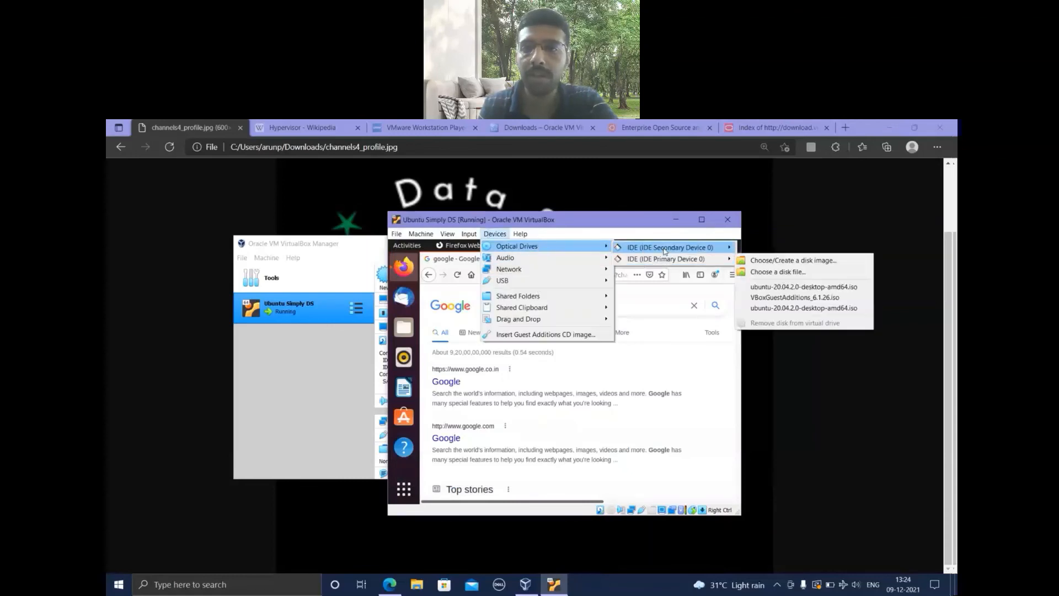
left_click(778, 287)
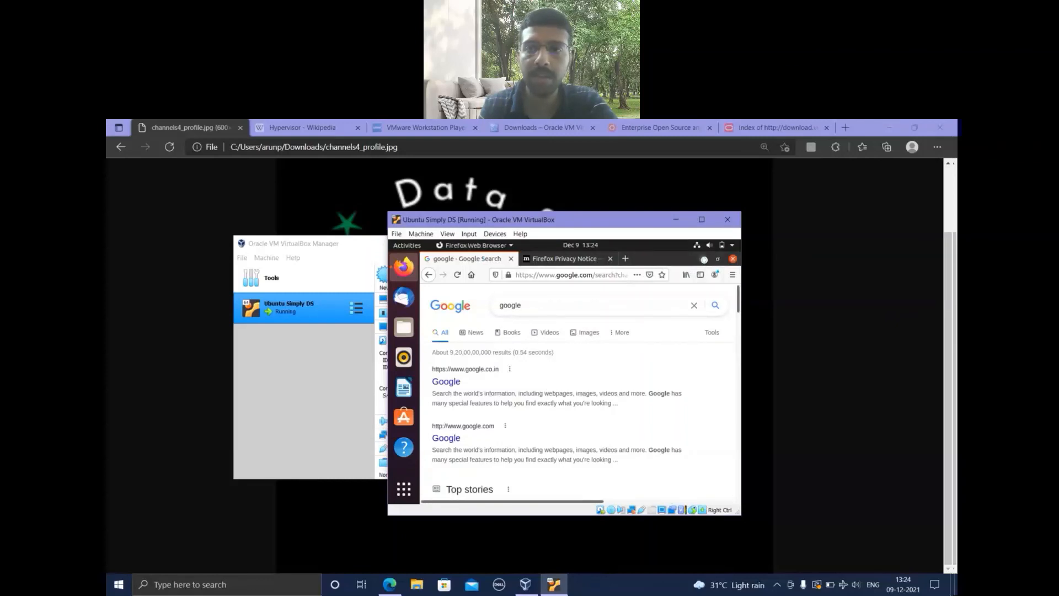
left_click(704, 259)
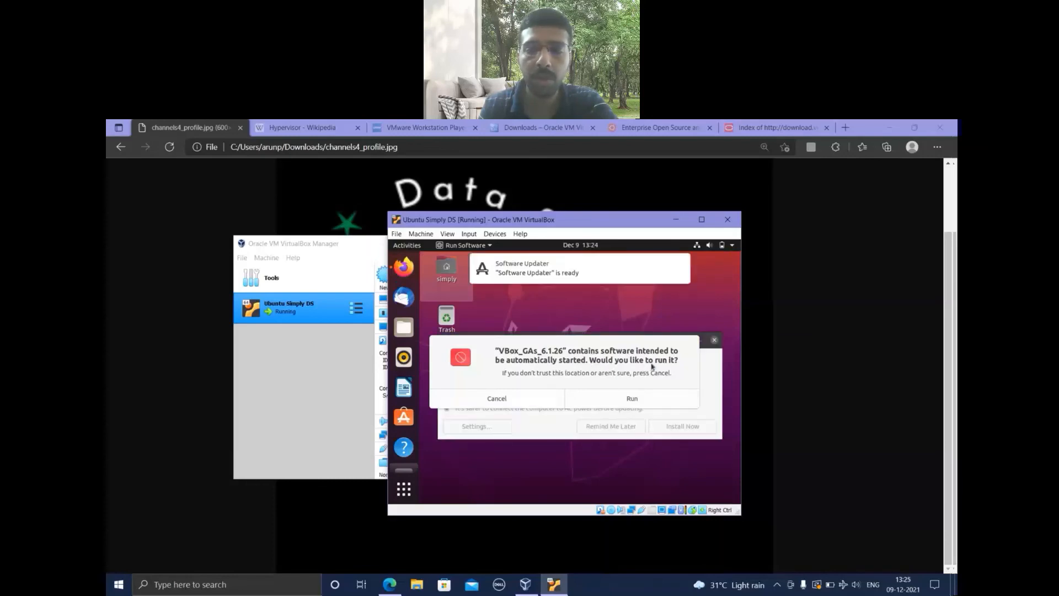
Run the VBox_GAs_6.1.26 installer and authenticate as super user with the account password.
left_click(623, 403)
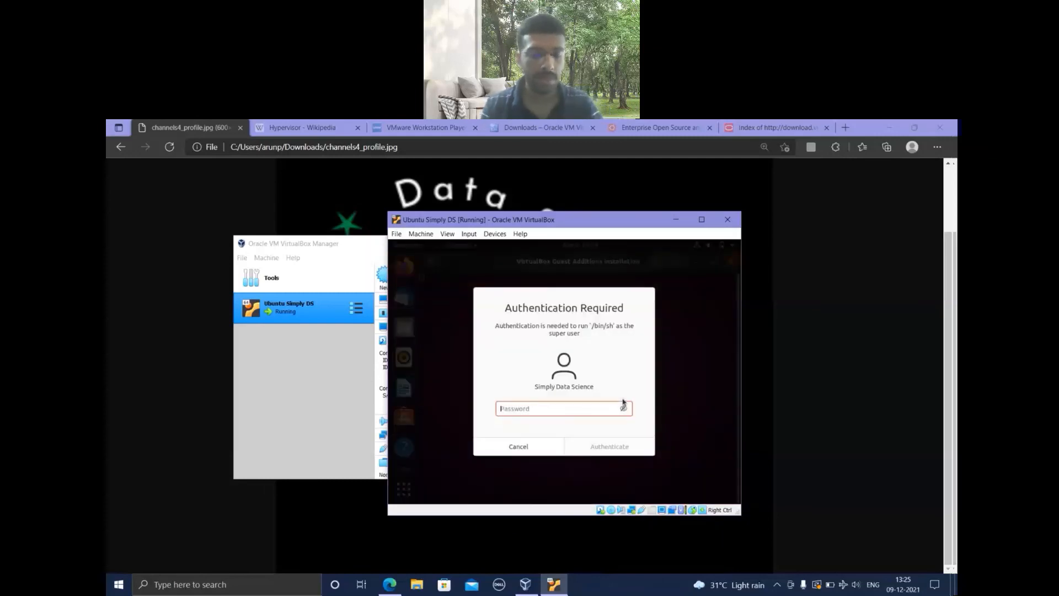
type("********")
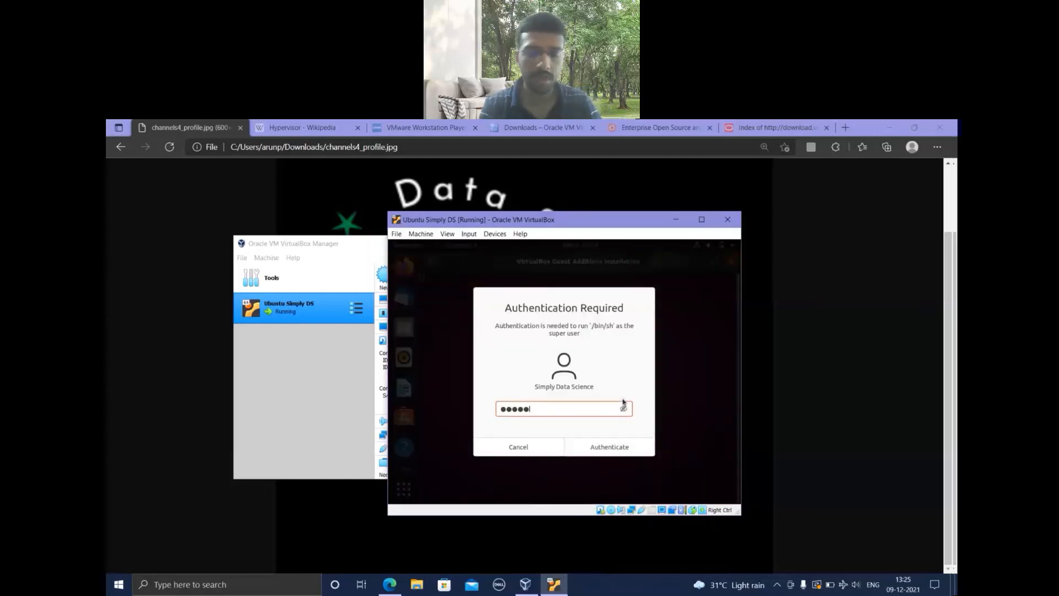
type("****")
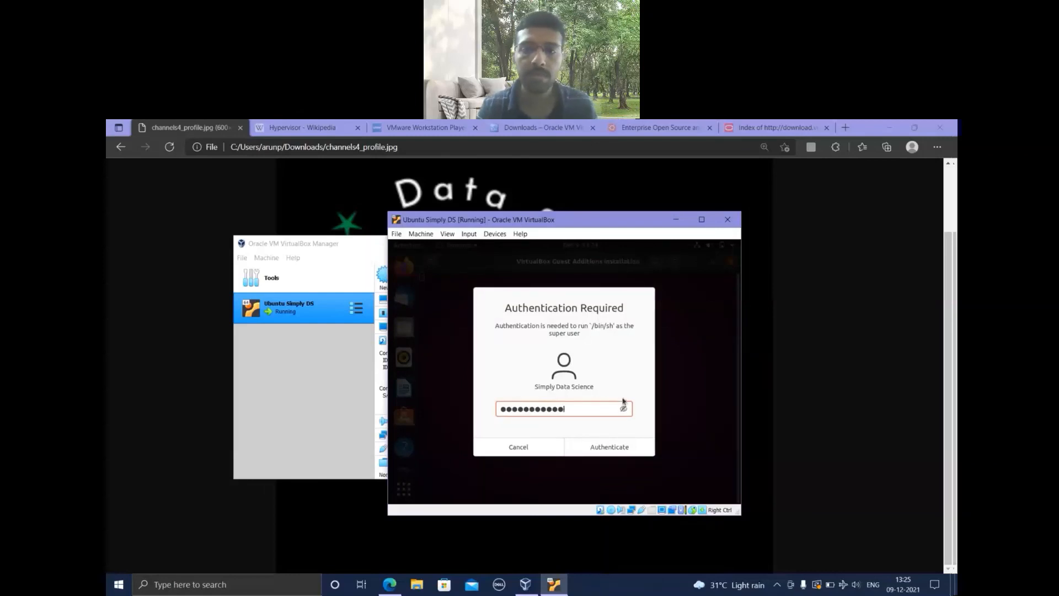
left_click(616, 446)
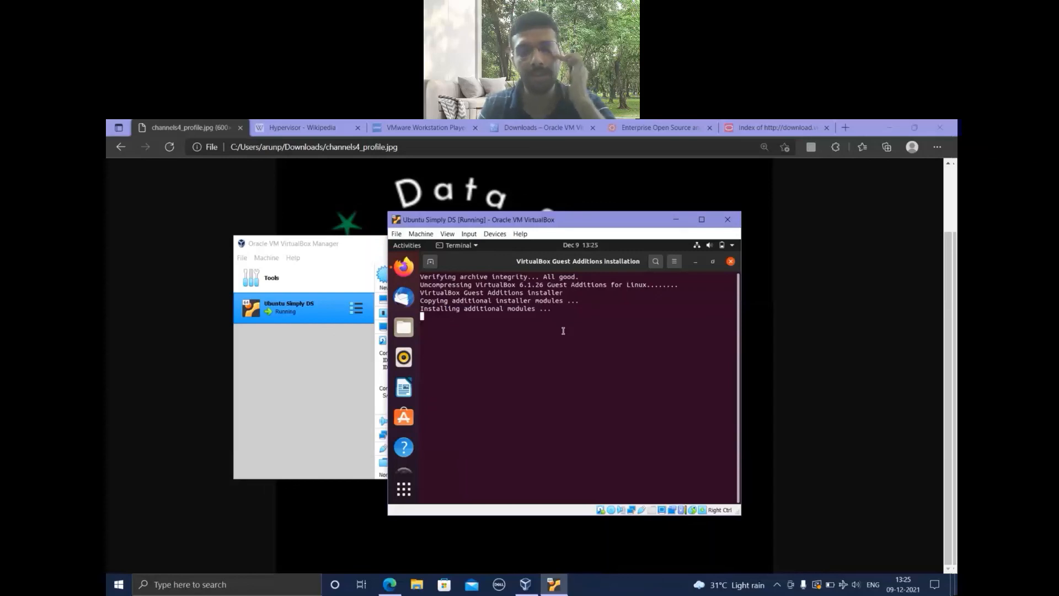
Examine the virtual machine's Shared Folders settings, including the Add Share options and the folder path browser, and close them without adding a share.
left_click(494, 235)
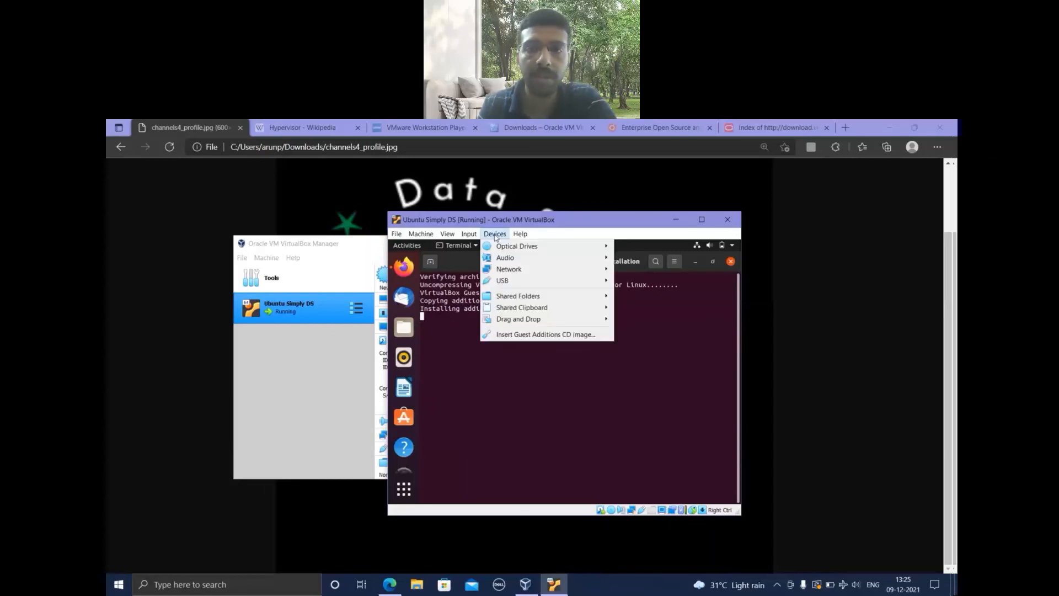
mouse_move(521, 298)
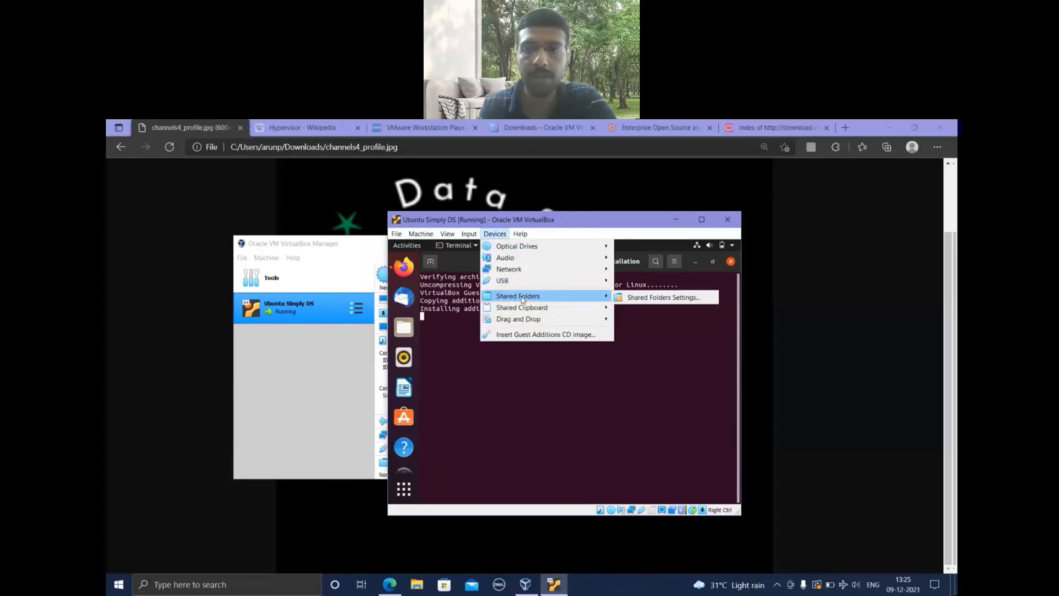
left_click(664, 299)
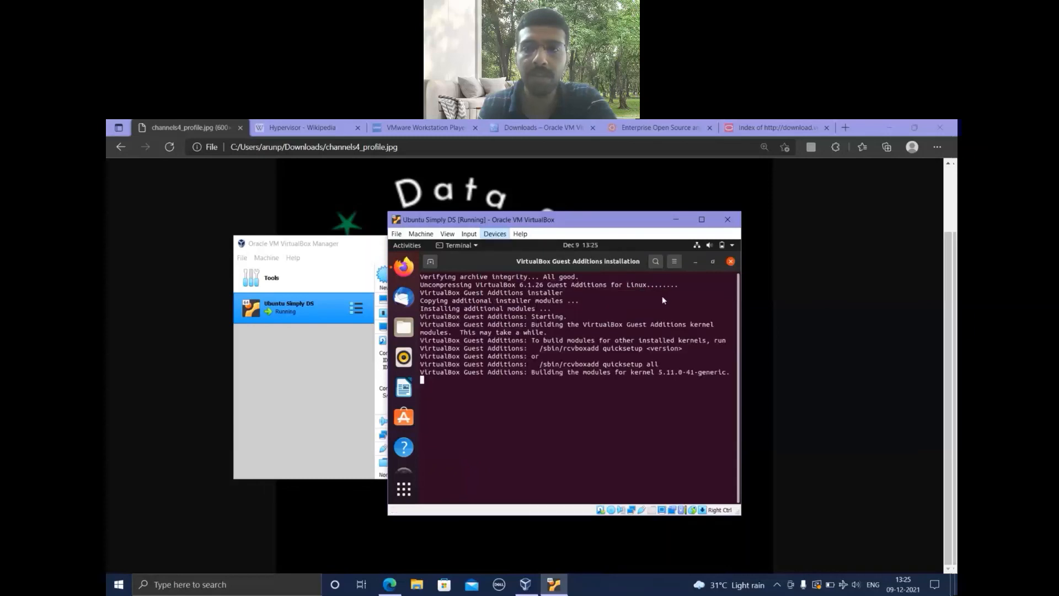
left_click(546, 305)
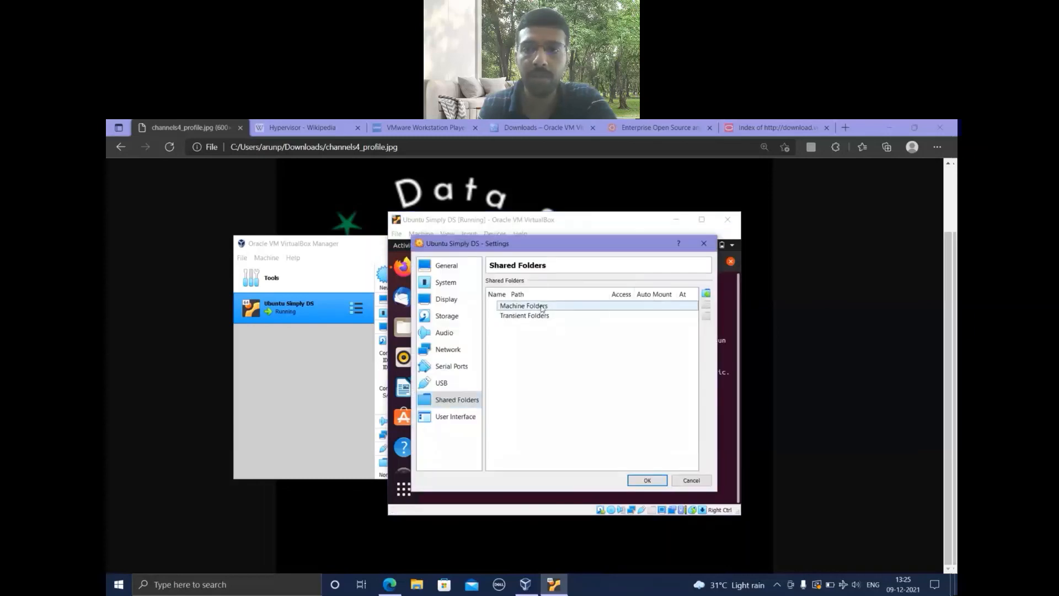
left_click(707, 294)
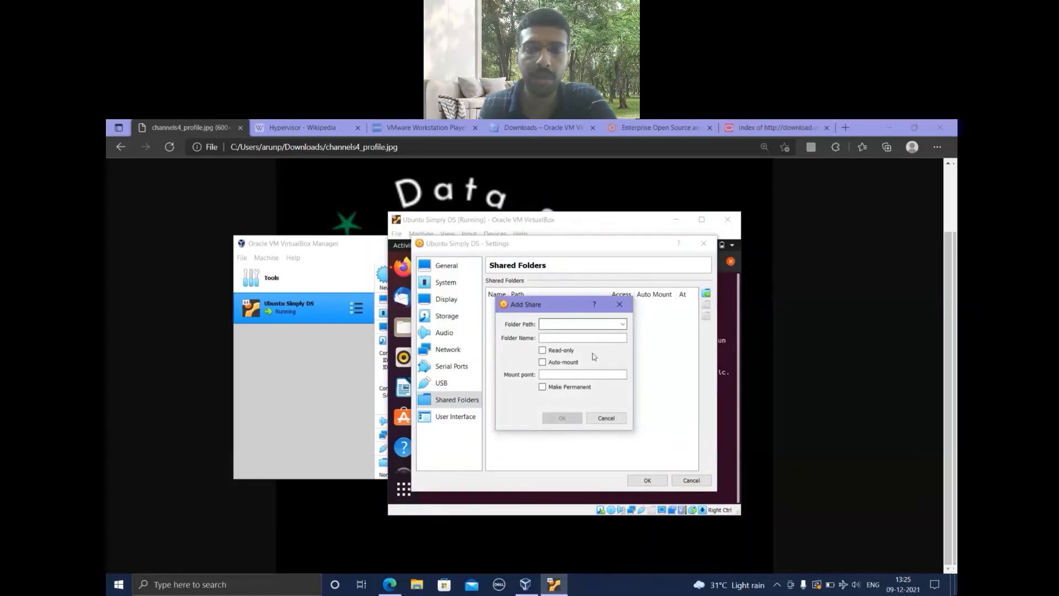
left_click(611, 325)
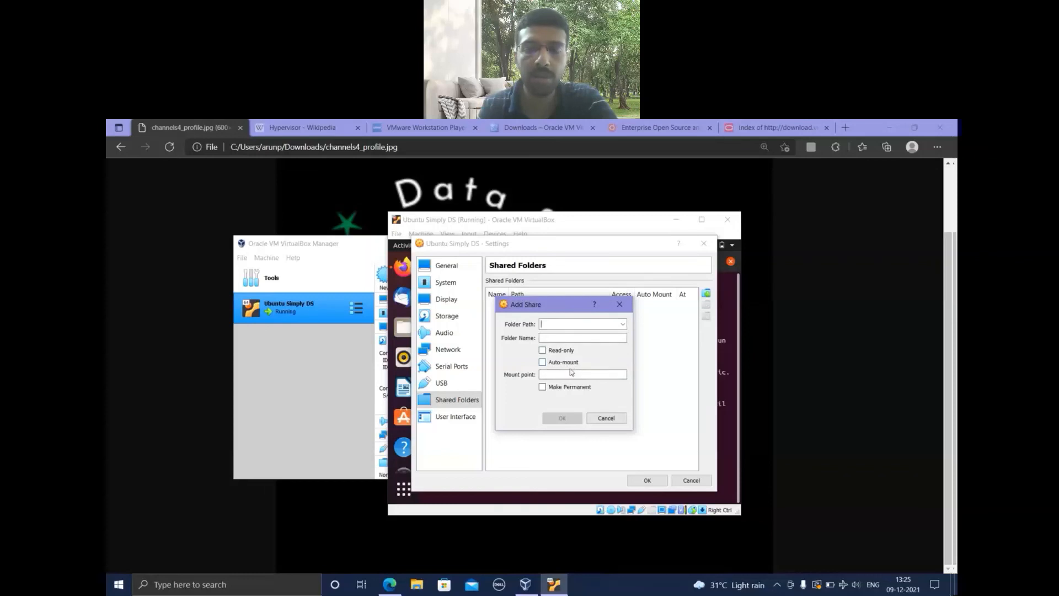
left_click(622, 324)
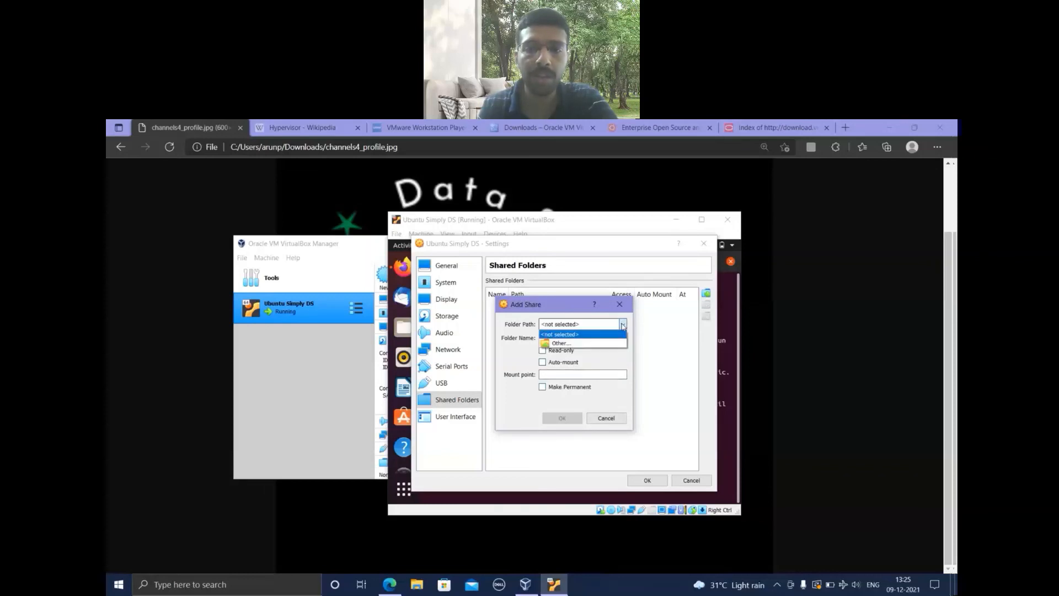
left_click(600, 343)
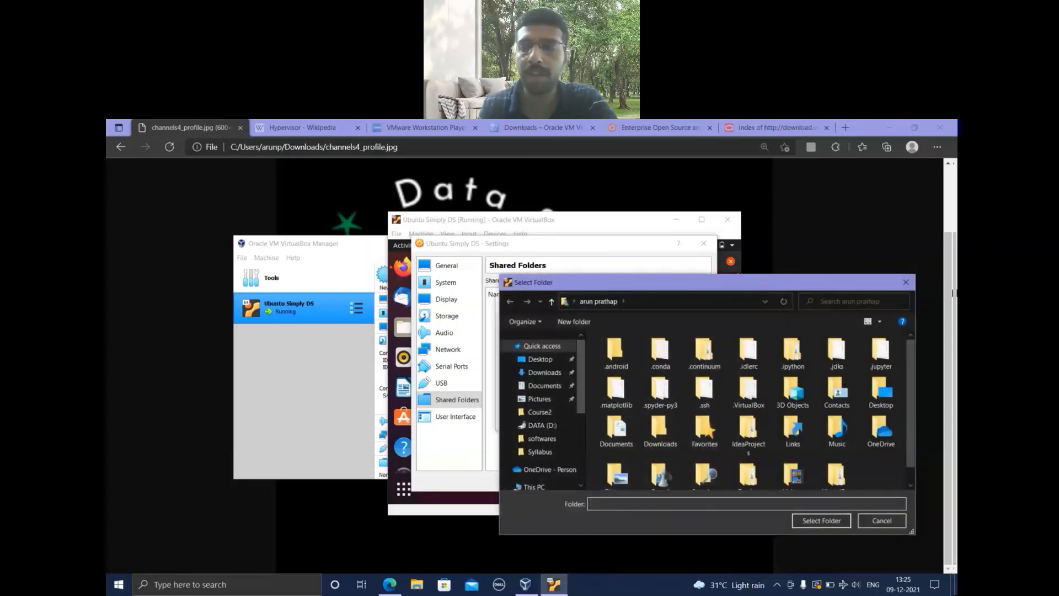
left_click(906, 282)
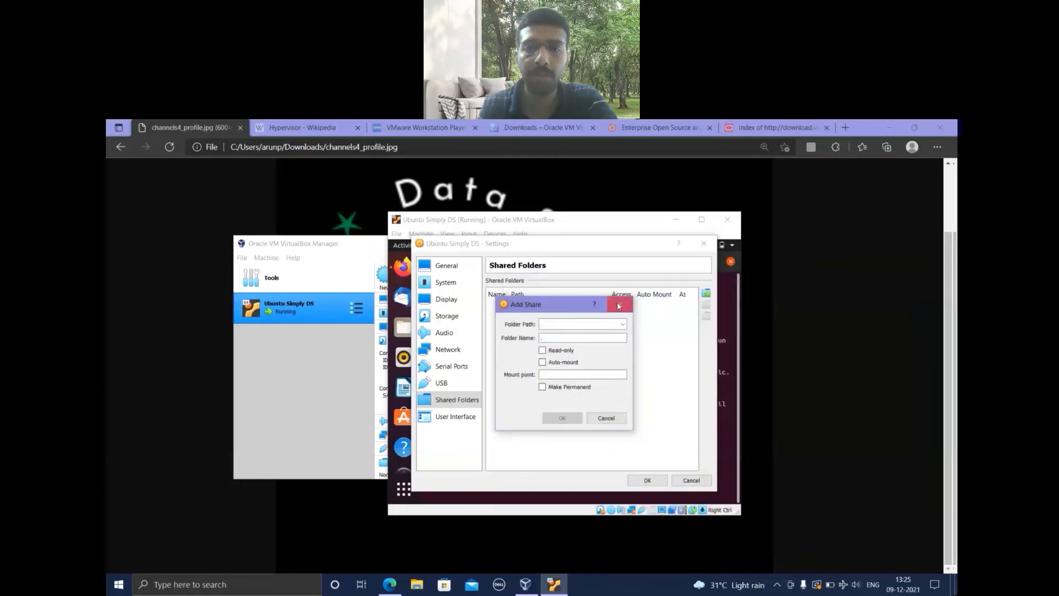
left_click(622, 303)
left_click(704, 244)
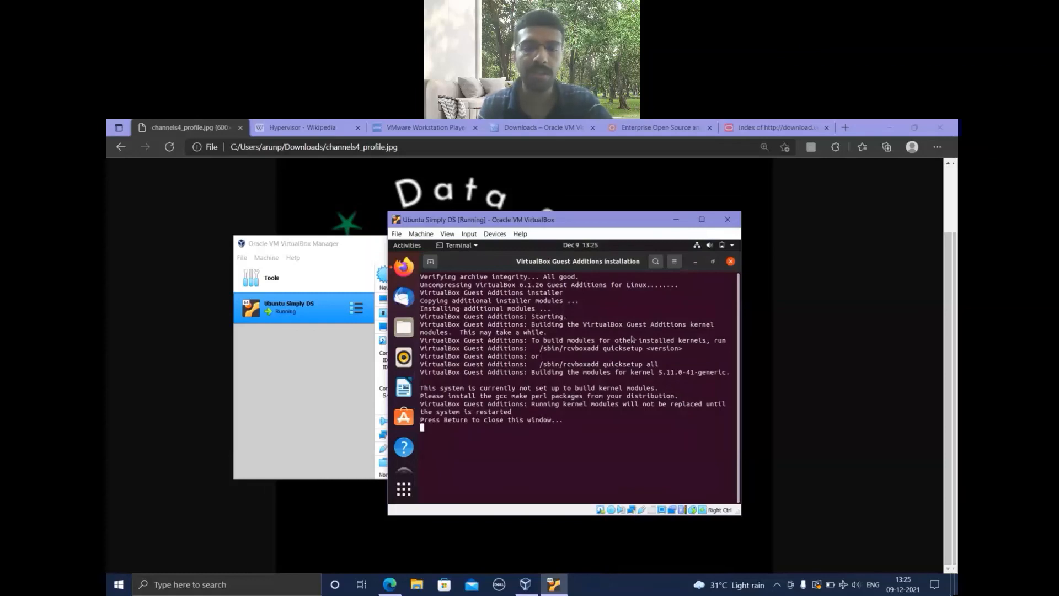
Close the VirtualBox Guest Additions installation terminal.
key("Return")
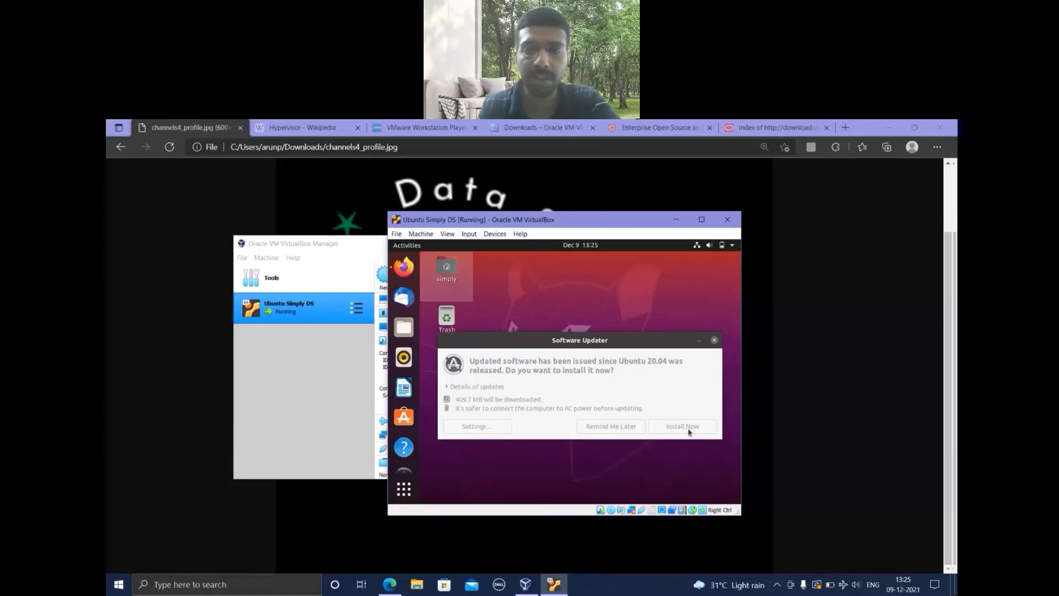